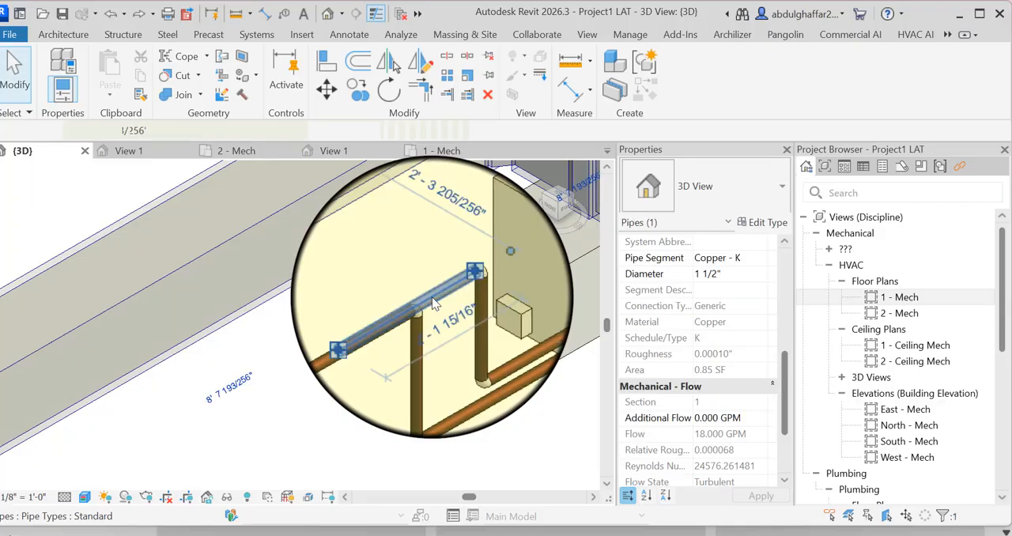
- Select all instances of the copper pipe's type in the entire project, starting from the pipe beside the fan coil unit
{"action": "left_click", "coordinate": [432, 304]}
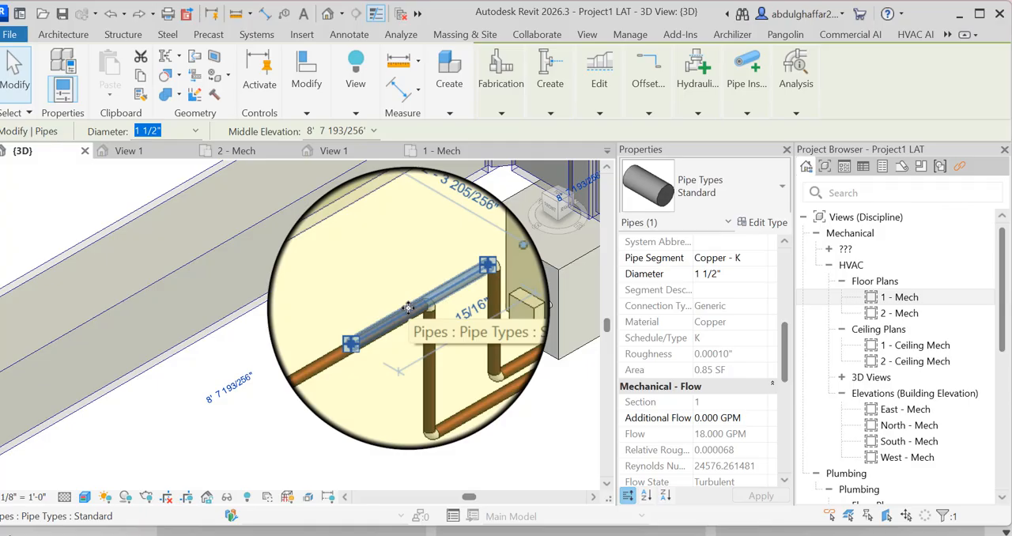
{"action": "right_click", "coordinate": [408, 307]}
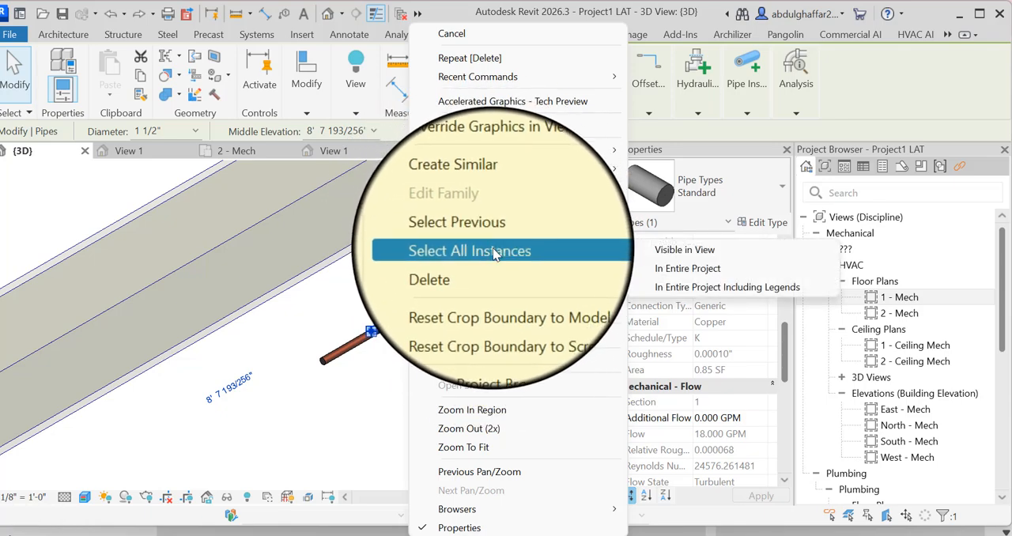
{"action": "left_click", "coordinate": [700, 269]}
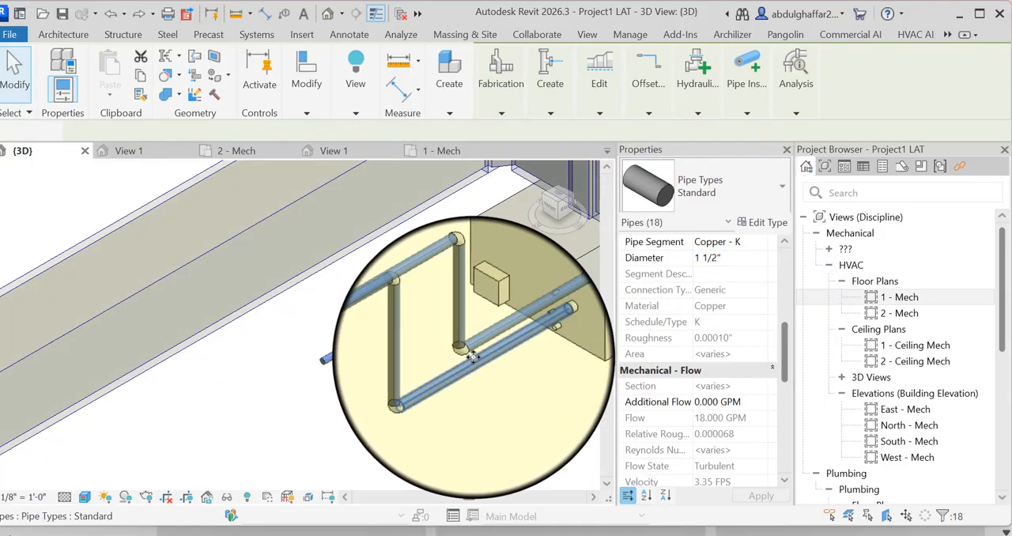
{"action": "scroll", "coordinate": [485, 369], "scroll_direction": "down", "scroll_amount": 5}
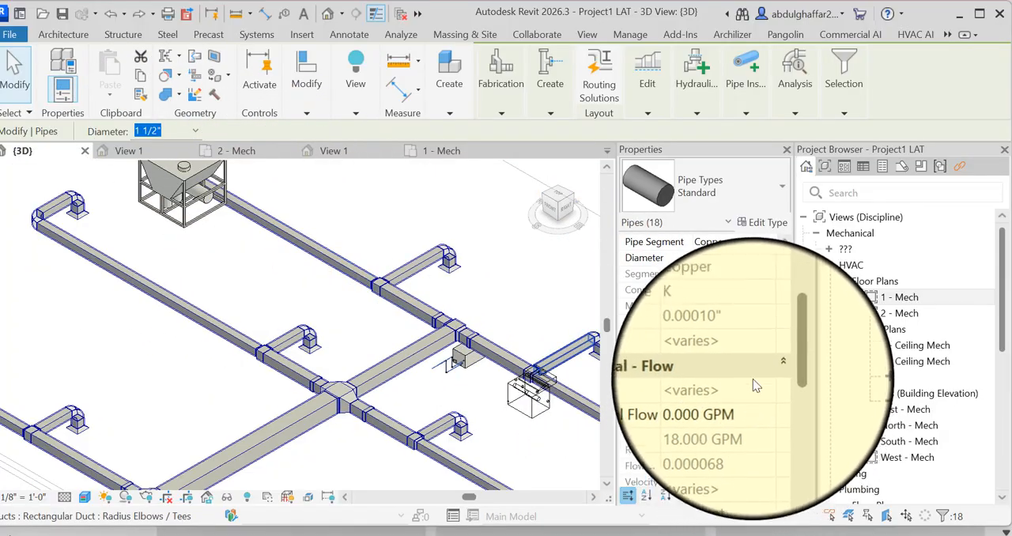
- Set the pipe segment in the Standard pipe type's routing preferences to Steel, Carbon - Schedule 40
{"action": "left_click", "coordinate": [763, 223]}
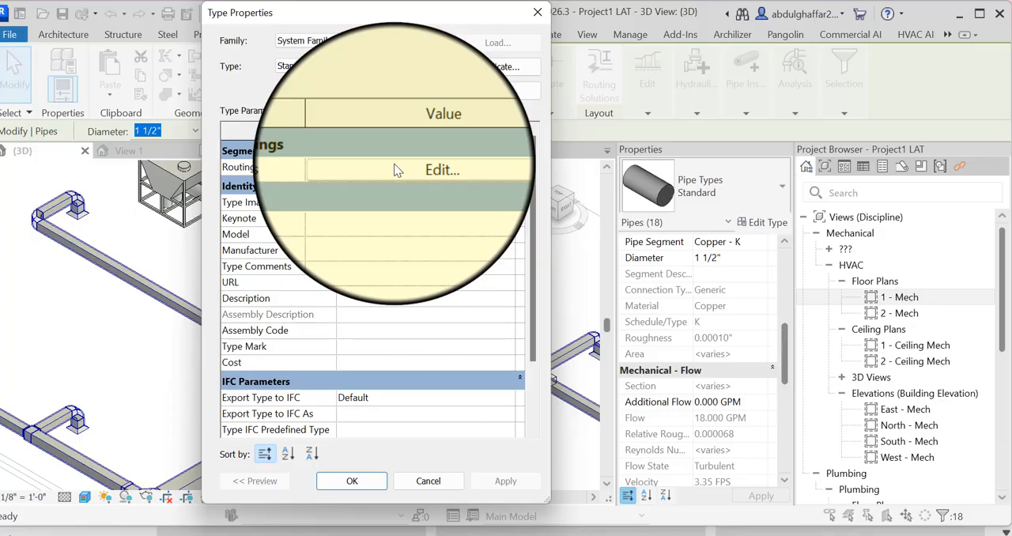
{"action": "left_click", "coordinate": [397, 171]}
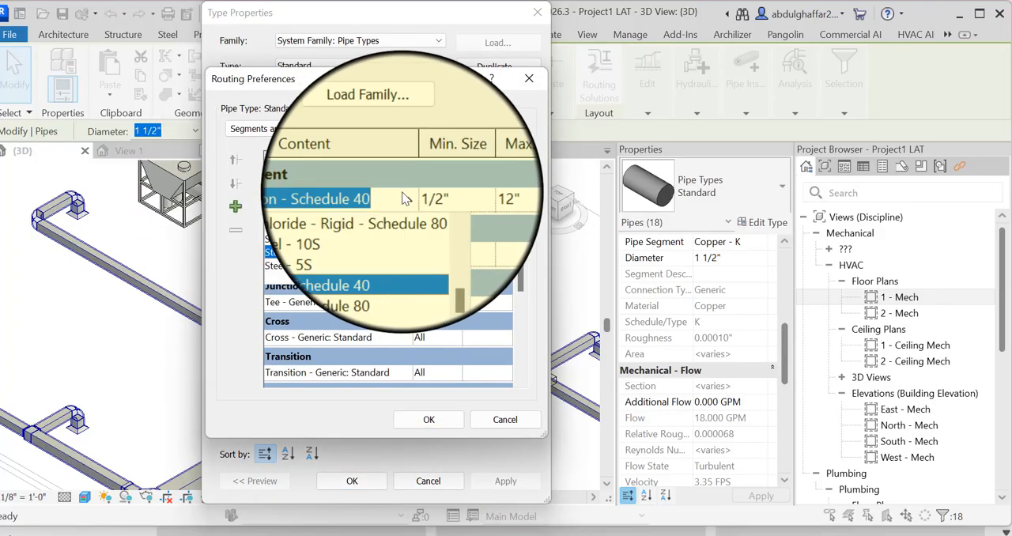
{"action": "left_click", "coordinate": [315, 255]}
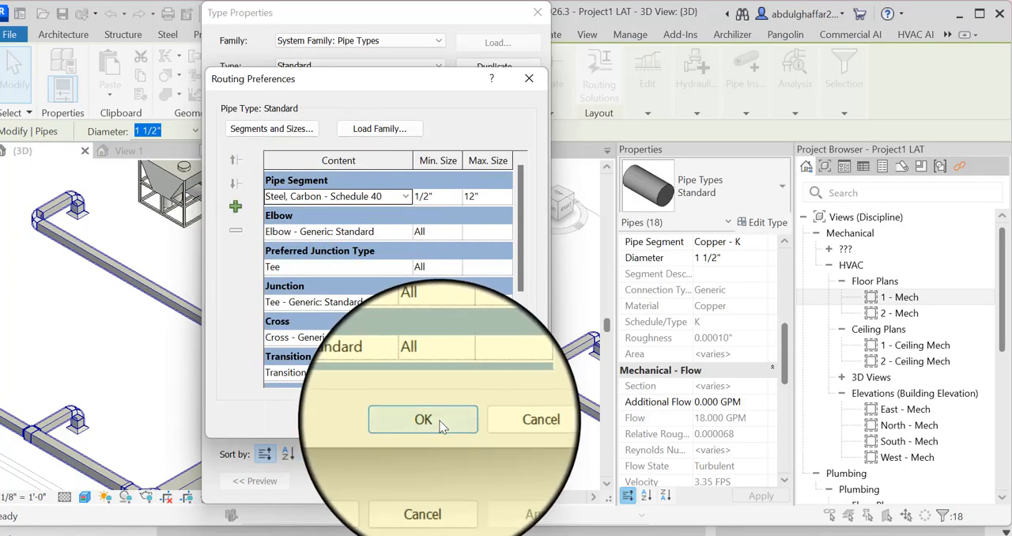
{"action": "left_click", "coordinate": [431, 420]}
{"action": "left_click", "coordinate": [377, 492]}
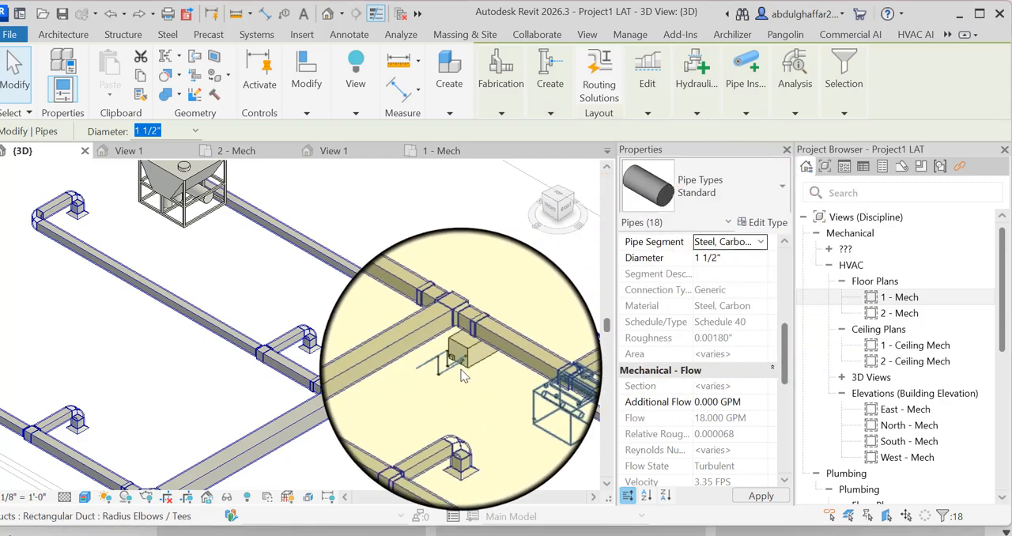
- Apply the Steel, Carbon - Schedule 40 segment to all the selected pipes and clear the selection
{"action": "left_click", "coordinate": [457, 290]}
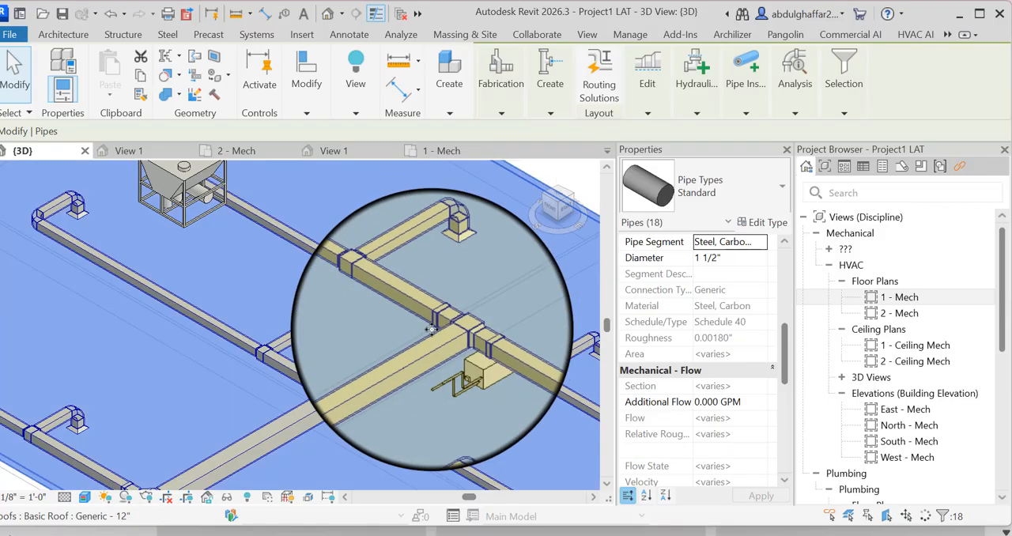
{"action": "left_click", "coordinate": [11, 68]}
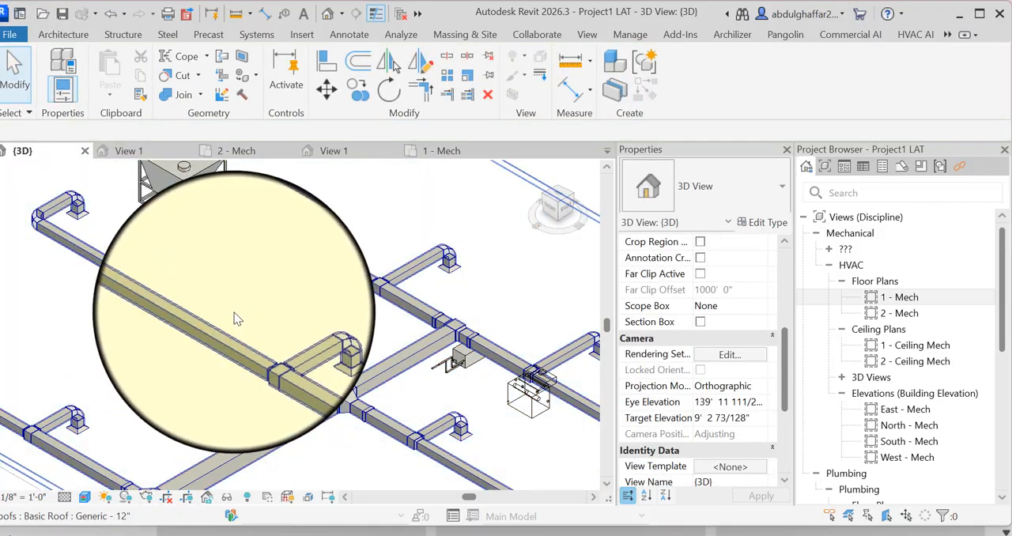
{"action": "scroll", "coordinate": [340, 340], "scroll_direction": "up", "scroll_amount": 4}
{"action": "scroll", "coordinate": [339, 340], "scroll_direction": "up", "scroll_amount": 5}
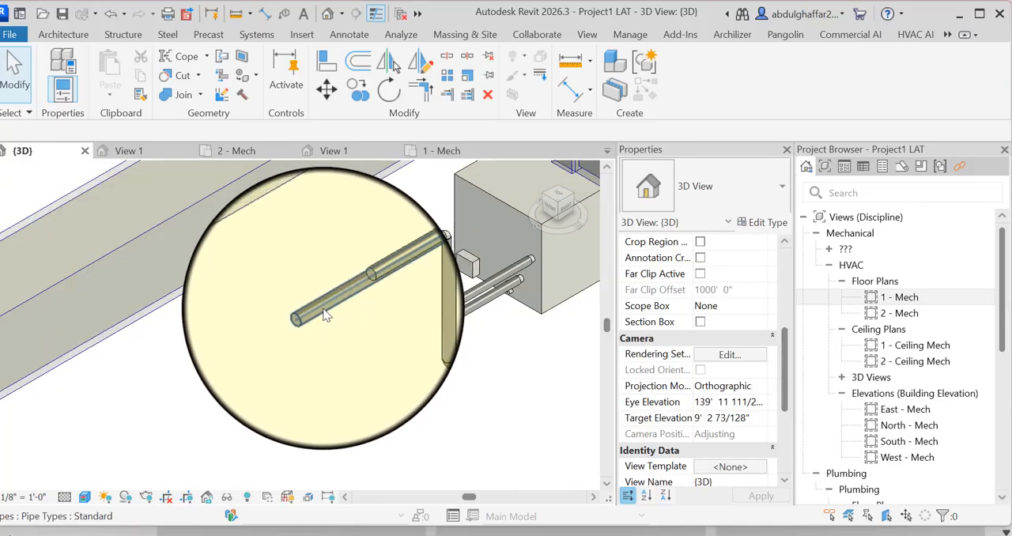
- Open the 1 - Mech floor plan at the open-ended supply pipe and raise the view's detail level to show pipes as double lines
{"action": "left_click", "coordinate": [324, 315]}
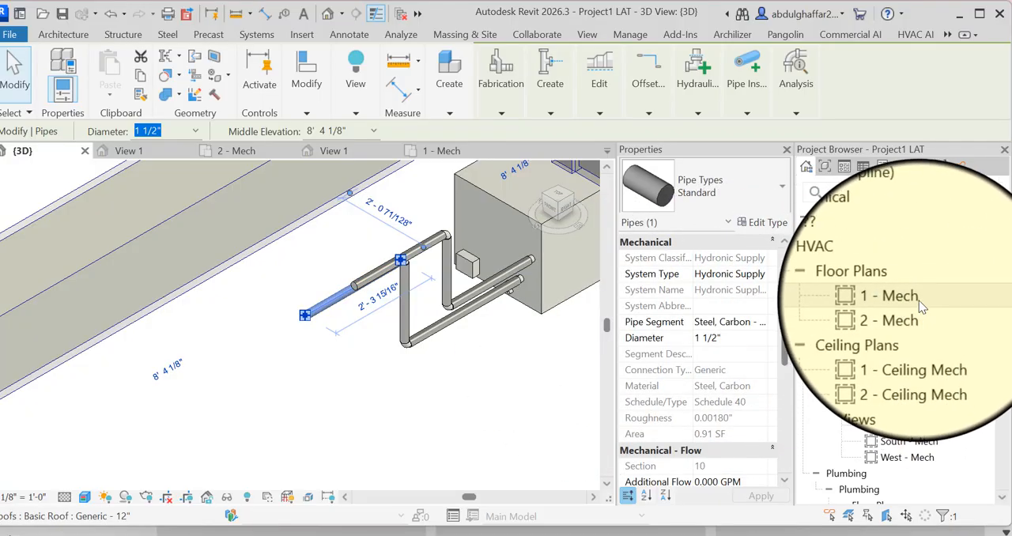
{"action": "double_click", "coordinate": [910, 299]}
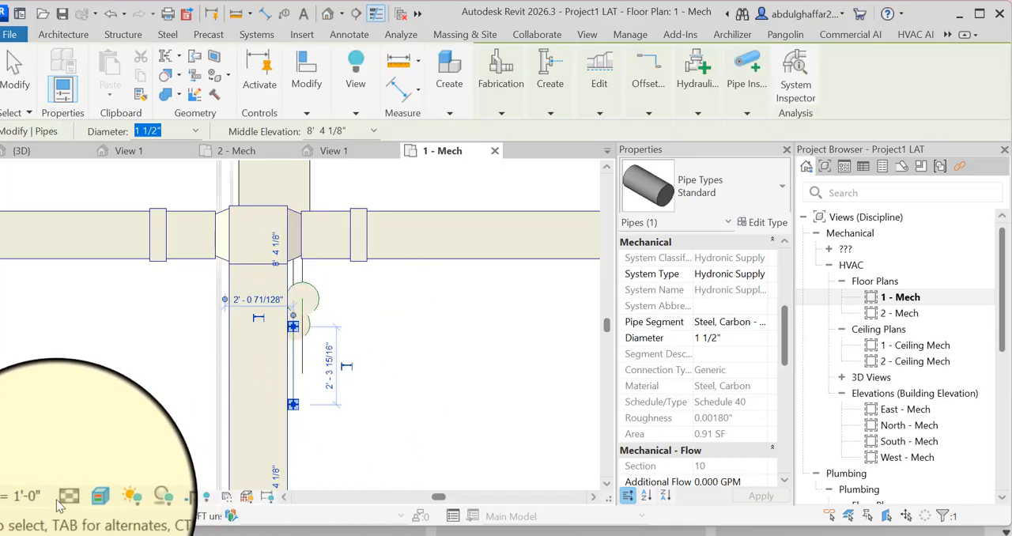
{"action": "left_click", "coordinate": [81, 481]}
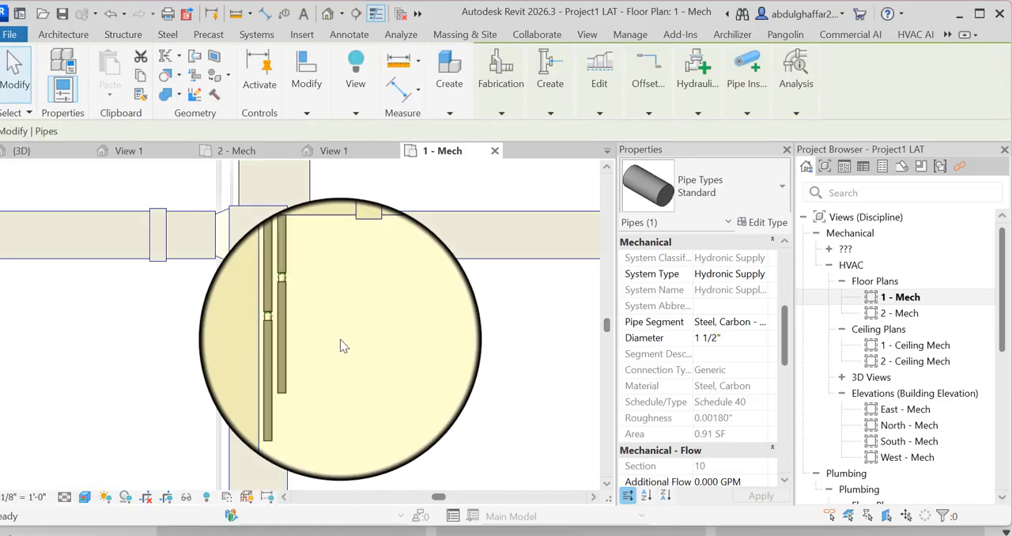
{"action": "left_click", "coordinate": [15, 71]}
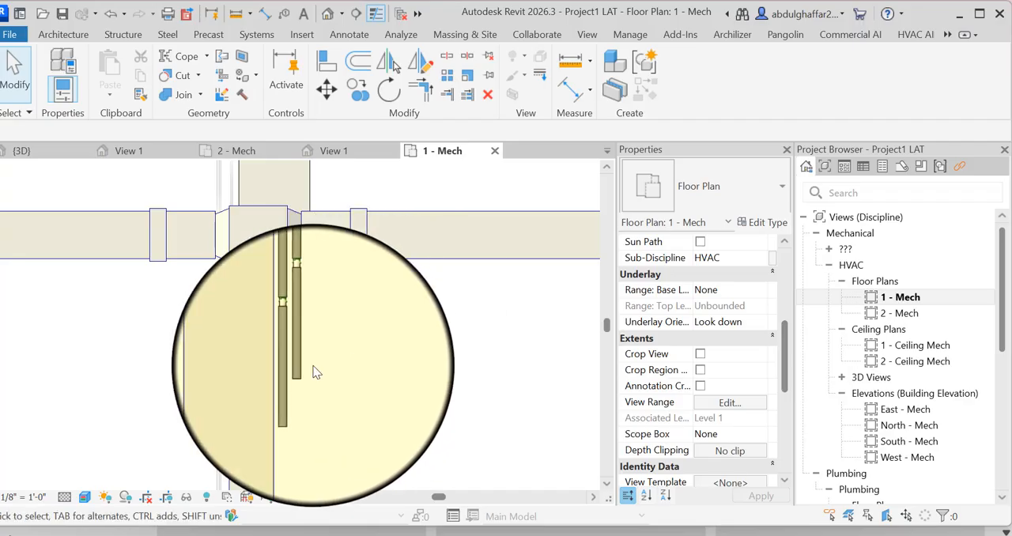
{"action": "left_click", "coordinate": [314, 183]}
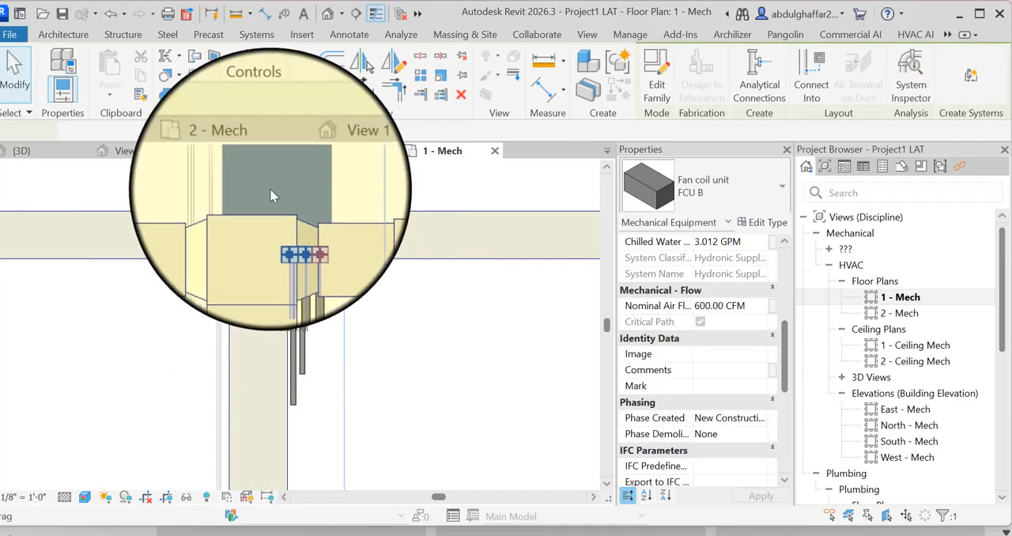
{"action": "left_click", "coordinate": [16, 83]}
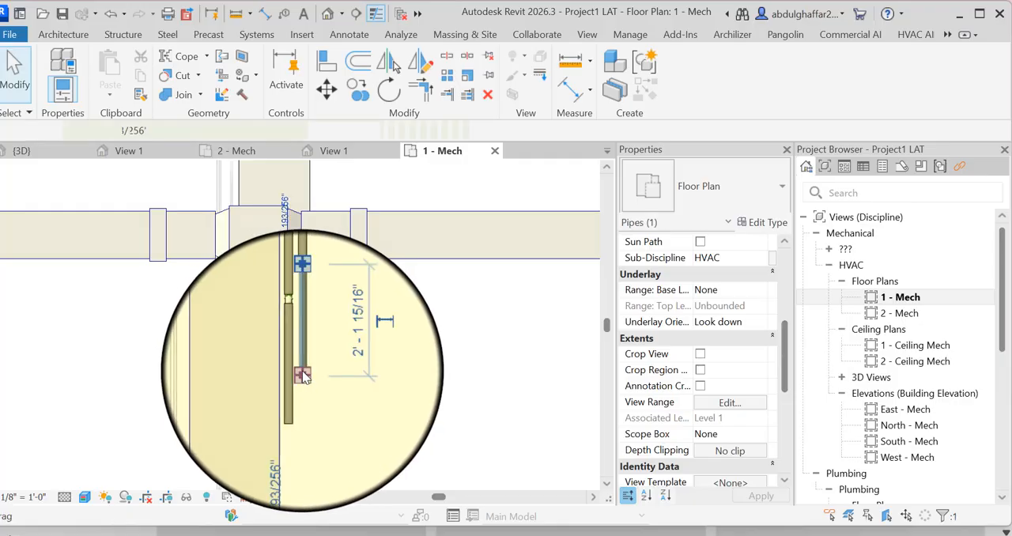
- Draw a 1 1/2" hydronic return pipe from the open end beside the fan coil unit, straight along the main duct towards the building's lower wall
{"action": "right_click", "coordinate": [315, 349]}
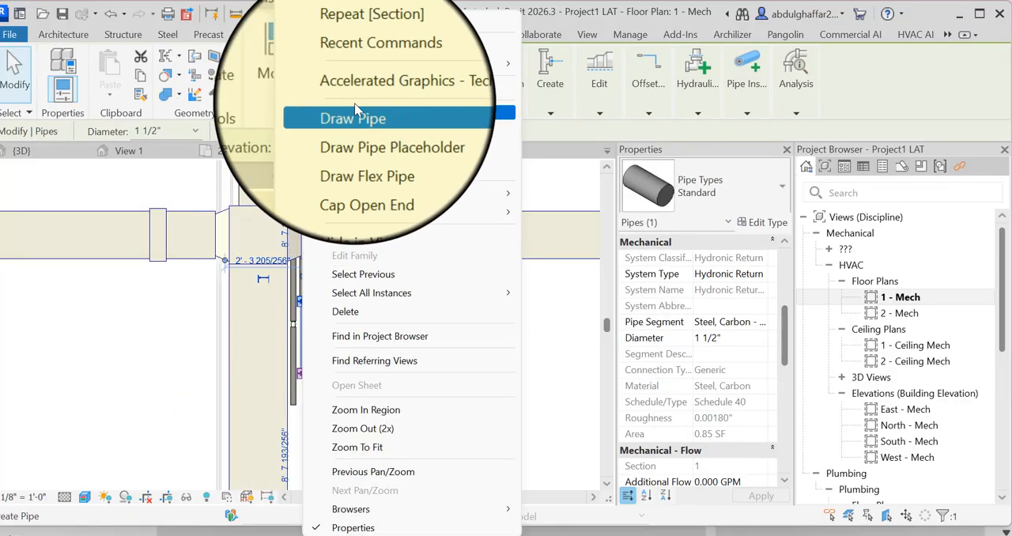
{"action": "left_click", "coordinate": [340, 109]}
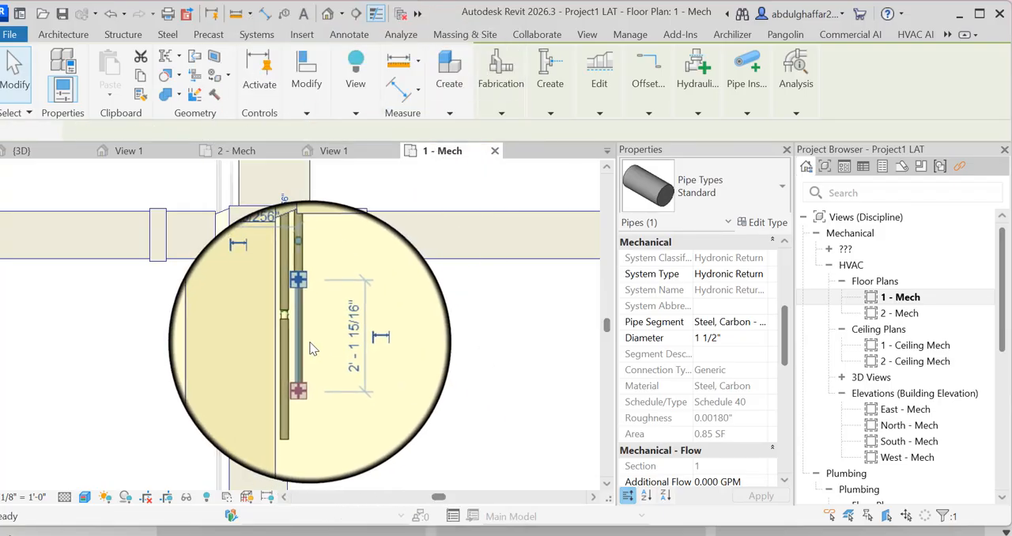
{"action": "scroll", "coordinate": [310, 340], "scroll_direction": "down", "scroll_amount": 5}
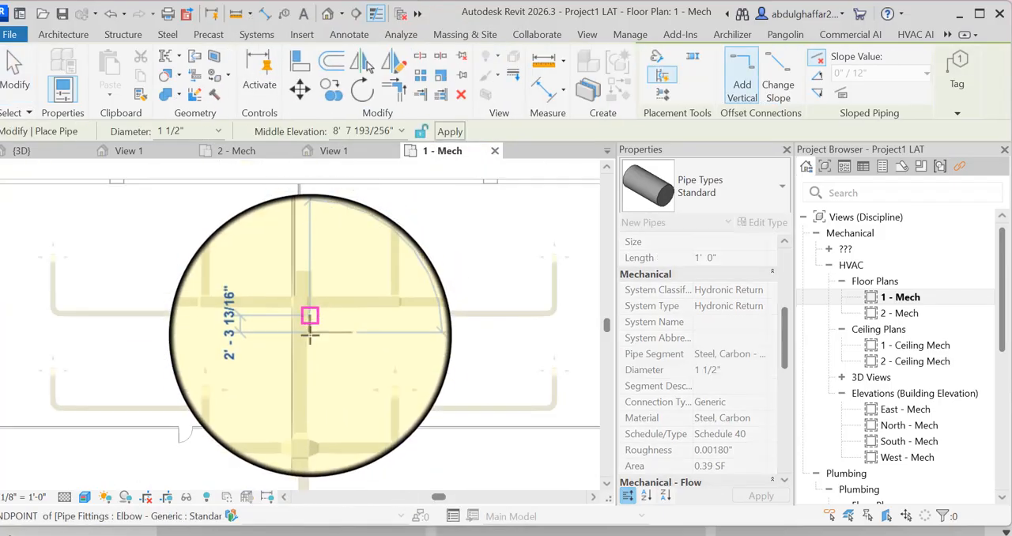
{"action": "left_click", "coordinate": [309, 323]}
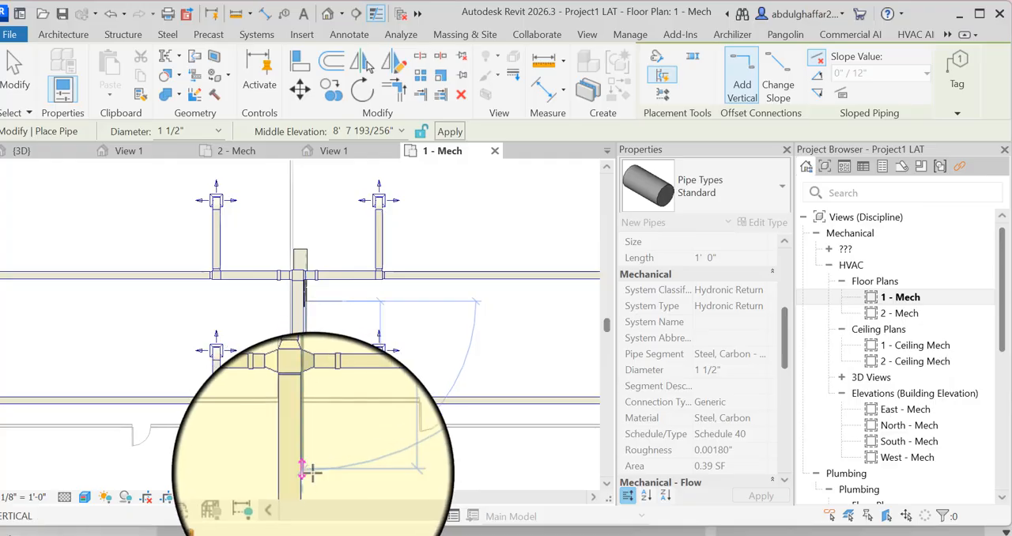
{"action": "scroll", "coordinate": [306, 483], "scroll_direction": "down", "scroll_amount": 5}
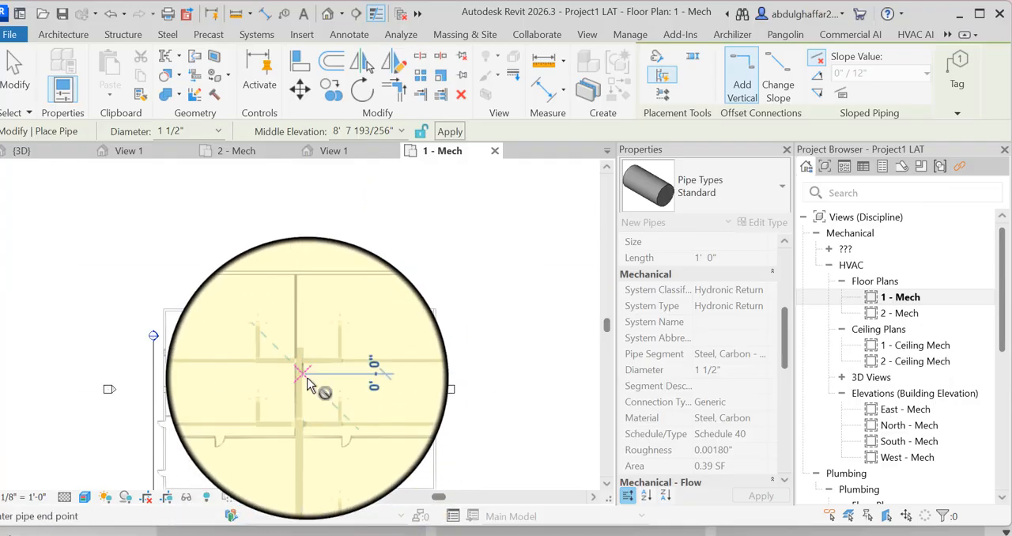
{"action": "scroll", "coordinate": [308, 470], "scroll_direction": "up", "scroll_amount": 3}
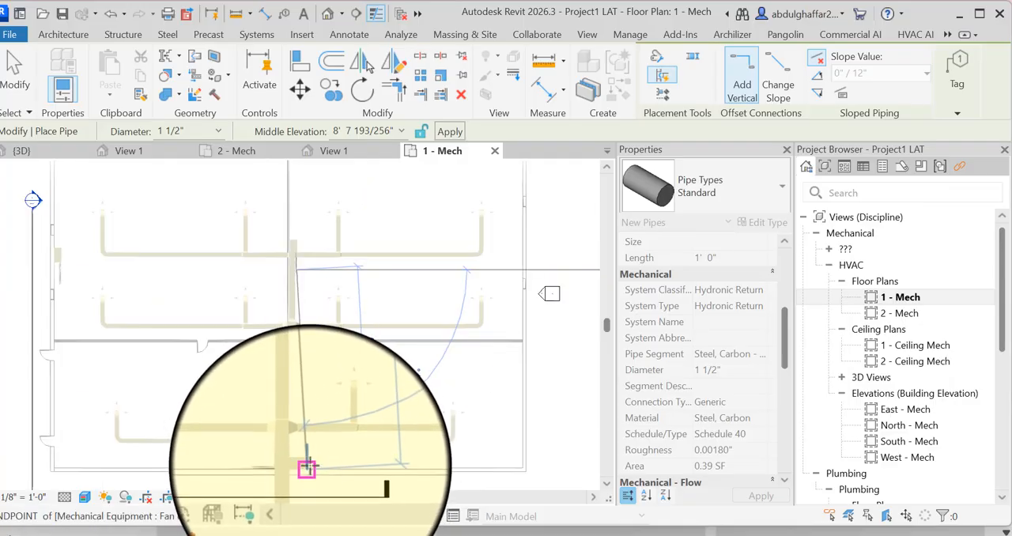
{"action": "scroll", "coordinate": [307, 449], "scroll_direction": "up", "scroll_amount": 3}
{"action": "scroll", "coordinate": [295, 449], "scroll_direction": "up", "scroll_amount": 2}
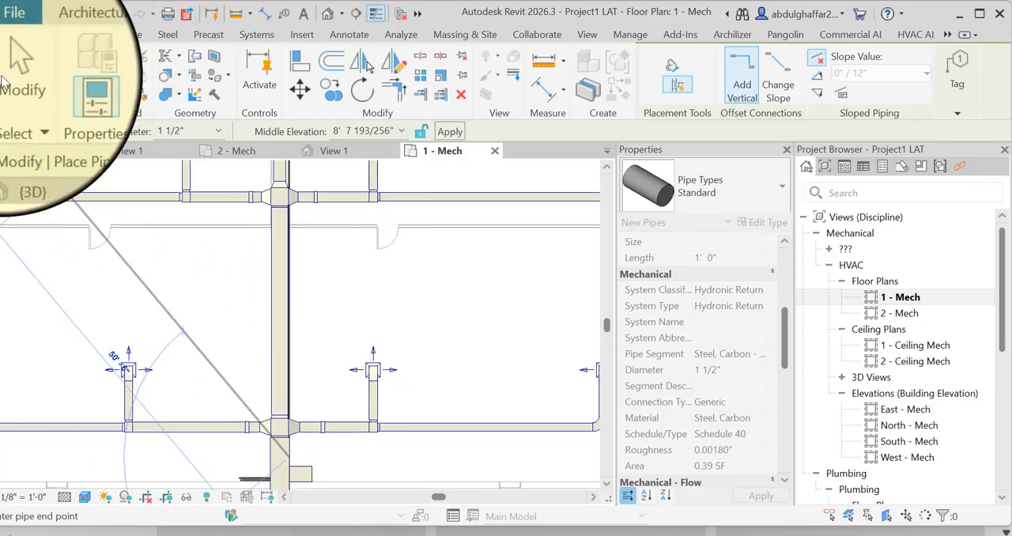
{"action": "left_click", "coordinate": [2, 78]}
- Examine the extended return pipe along the main duct in the 3D view, from the front and from the home orientation
{"action": "left_click", "coordinate": [329, 13]}
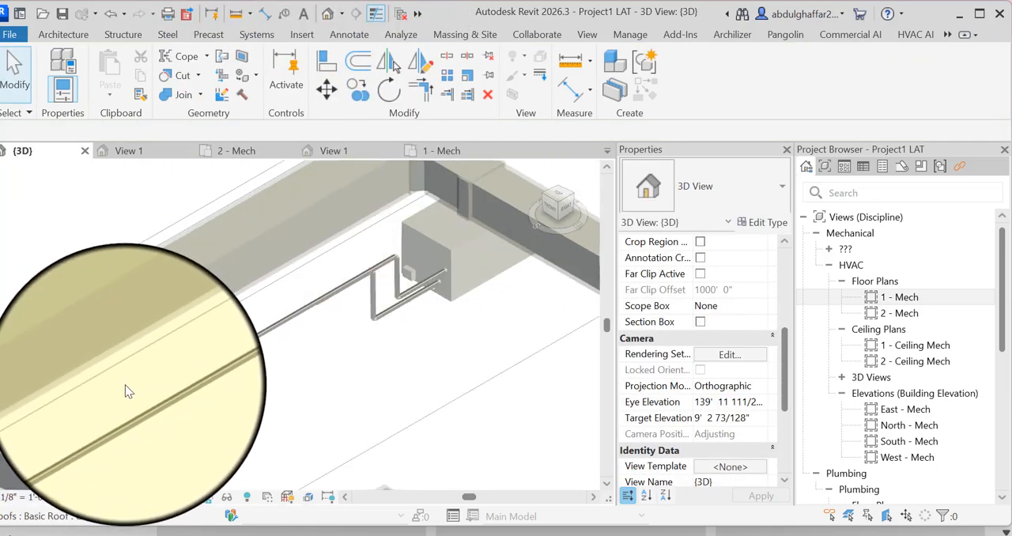
{"action": "scroll", "coordinate": [125, 384], "scroll_direction": "up", "scroll_amount": 5}
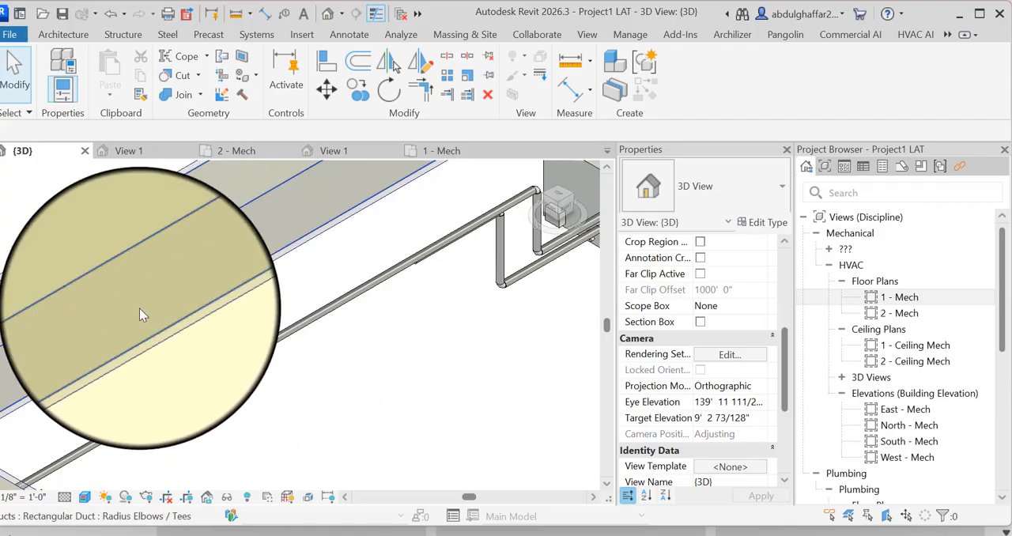
{"action": "scroll", "coordinate": [139, 314], "scroll_direction": "down", "scroll_amount": 6}
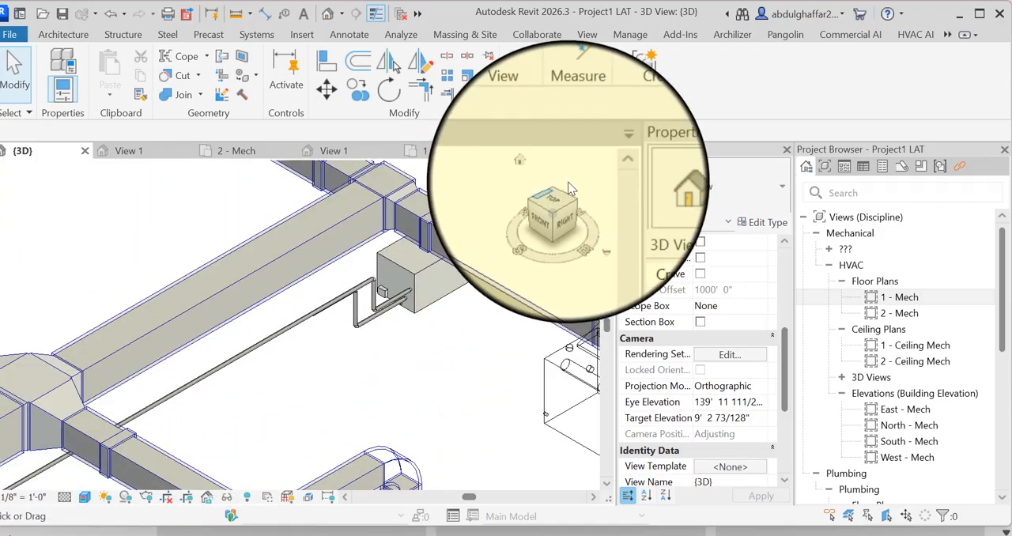
{"action": "left_click", "coordinate": [553, 209]}
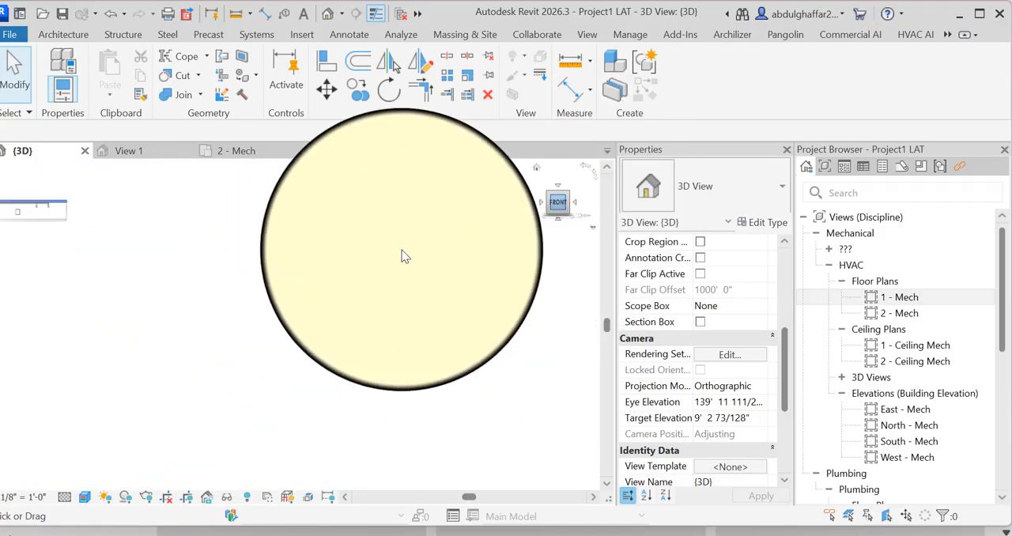
{"action": "scroll", "coordinate": [299, 316], "scroll_direction": "up", "scroll_amount": 6}
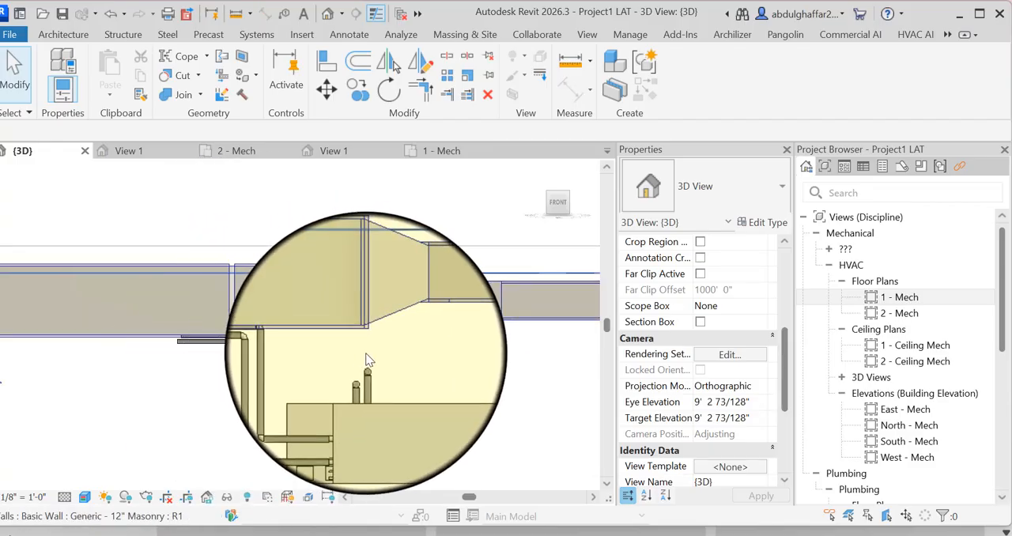
{"action": "scroll", "coordinate": [375, 325], "scroll_direction": "down", "scroll_amount": 5}
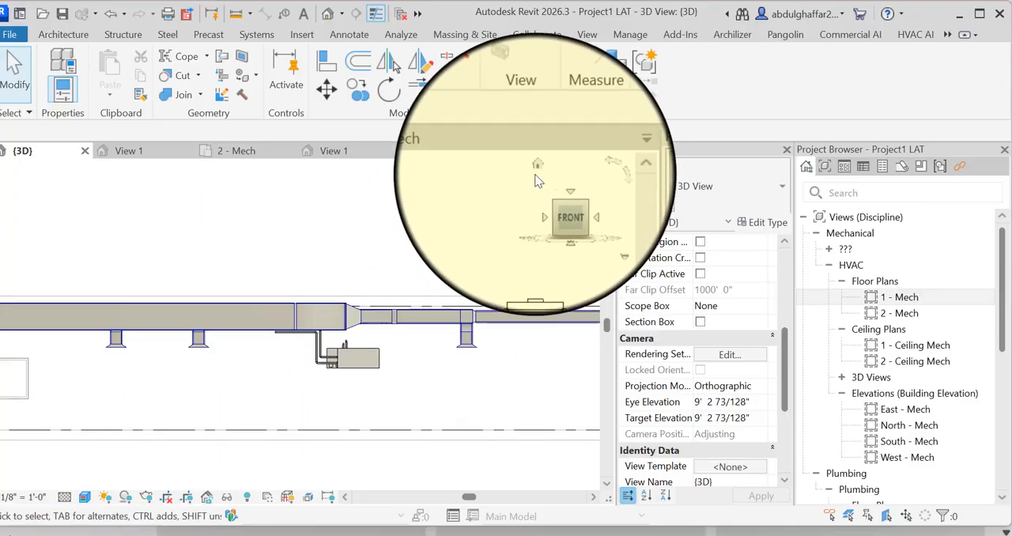
{"action": "left_click", "coordinate": [538, 177]}
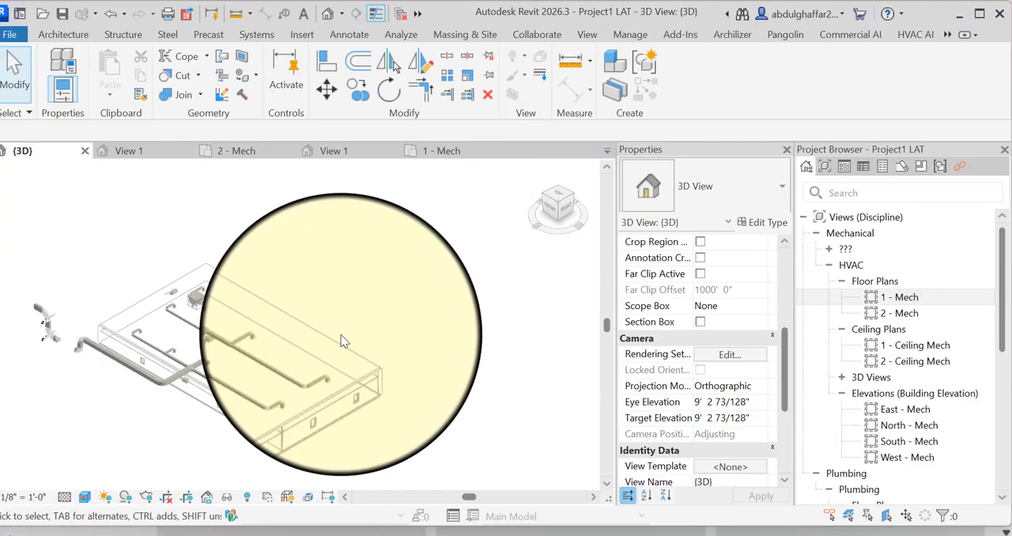
{"action": "scroll", "coordinate": [307, 341], "scroll_direction": "up", "scroll_amount": 8}
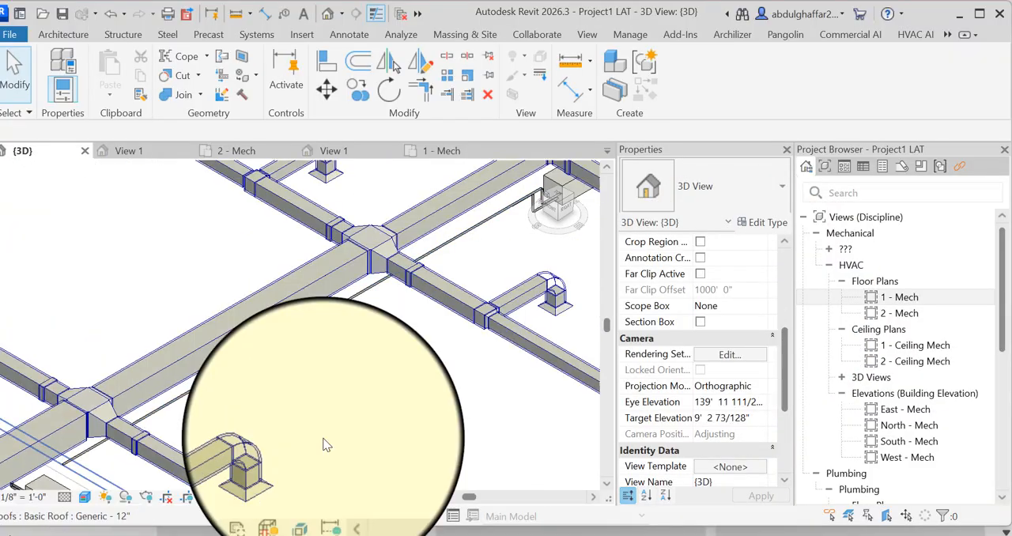
- Reopen the 1 - Mech floor plan and continue the 1 1/2" hydronic return pipe from its open end, turning across the main duct past the fan coil pipe stubs
{"action": "double_click", "coordinate": [899, 299]}
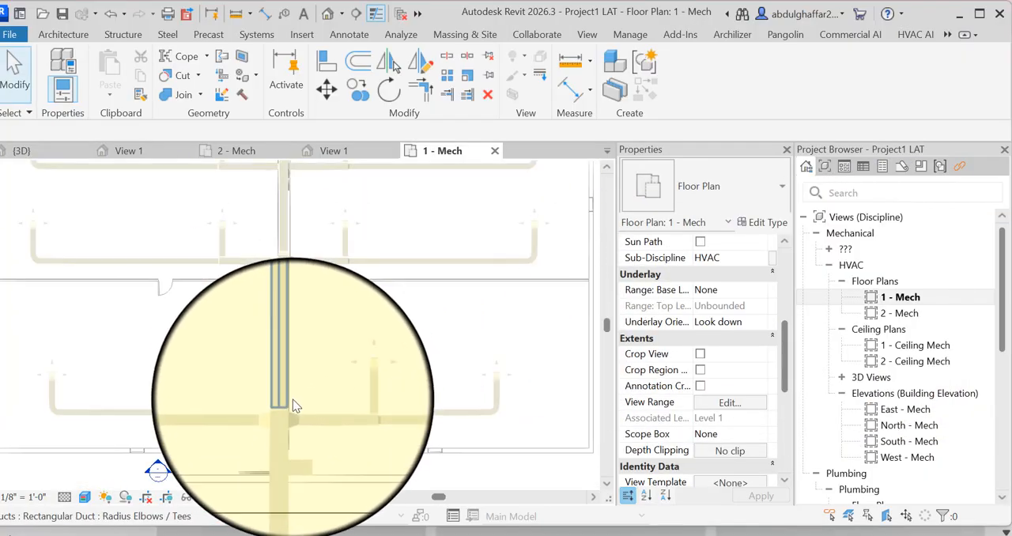
{"action": "scroll", "coordinate": [293, 396], "scroll_direction": "down", "scroll_amount": 1}
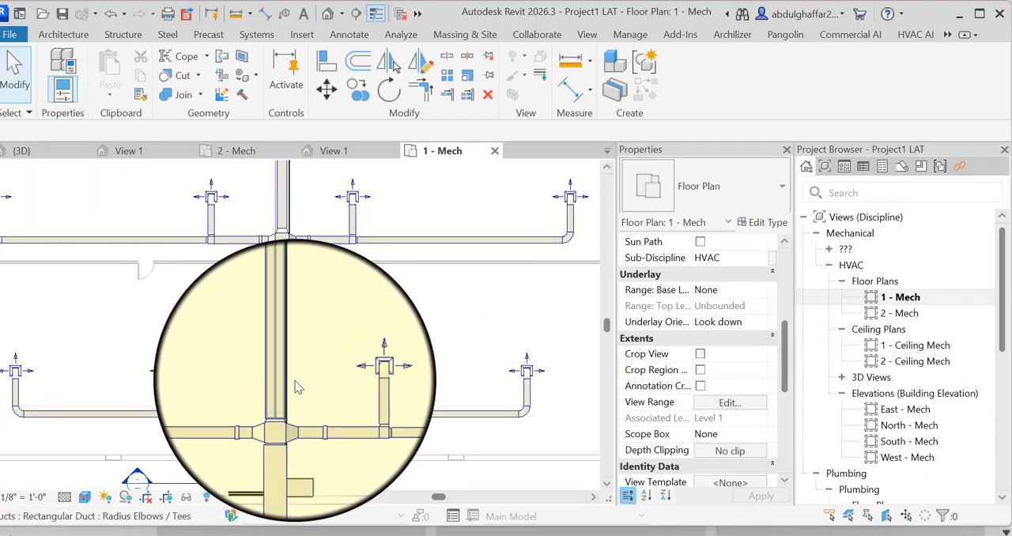
{"action": "scroll", "coordinate": [303, 429], "scroll_direction": "up", "scroll_amount": 4}
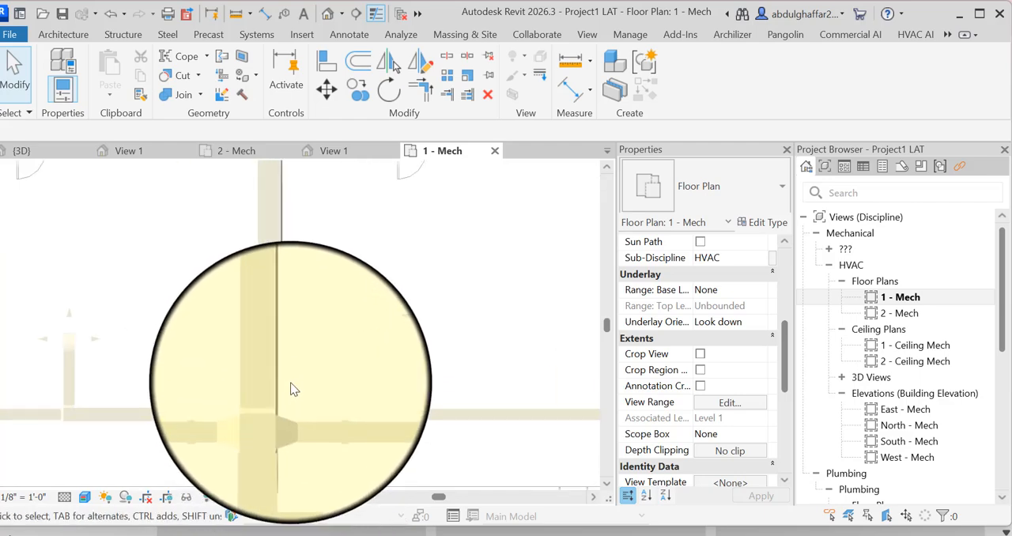
{"action": "left_click", "coordinate": [281, 452]}
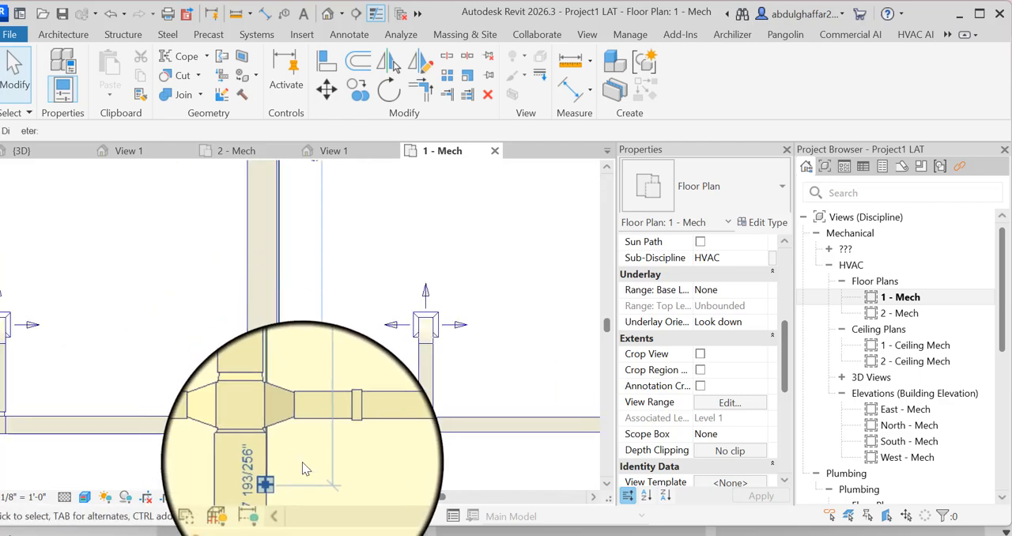
{"action": "right_click", "coordinate": [375, 219]}
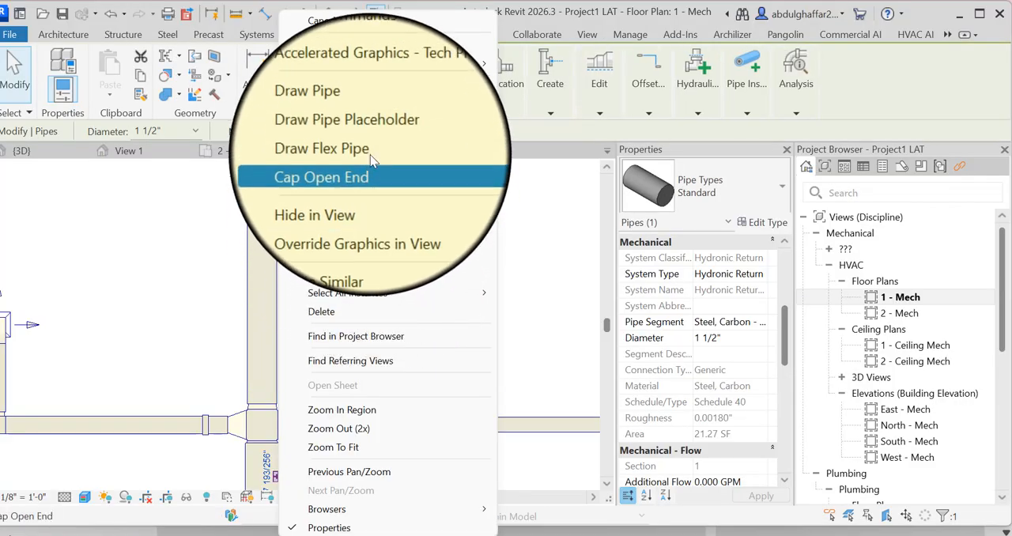
{"action": "left_click", "coordinate": [375, 120]}
{"action": "scroll", "coordinate": [405, 366], "scroll_direction": "down", "scroll_amount": 2}
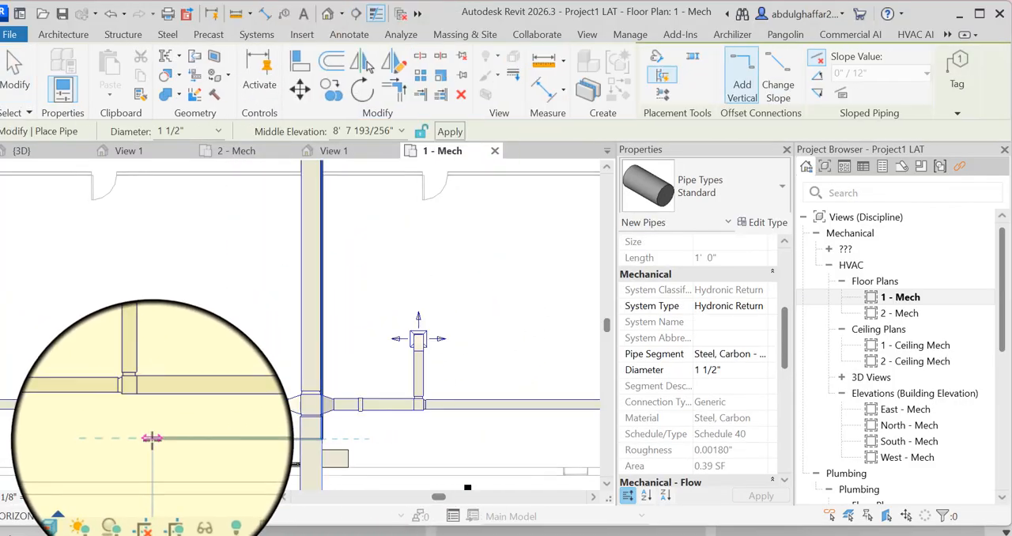
{"action": "left_click", "coordinate": [15, 71]}
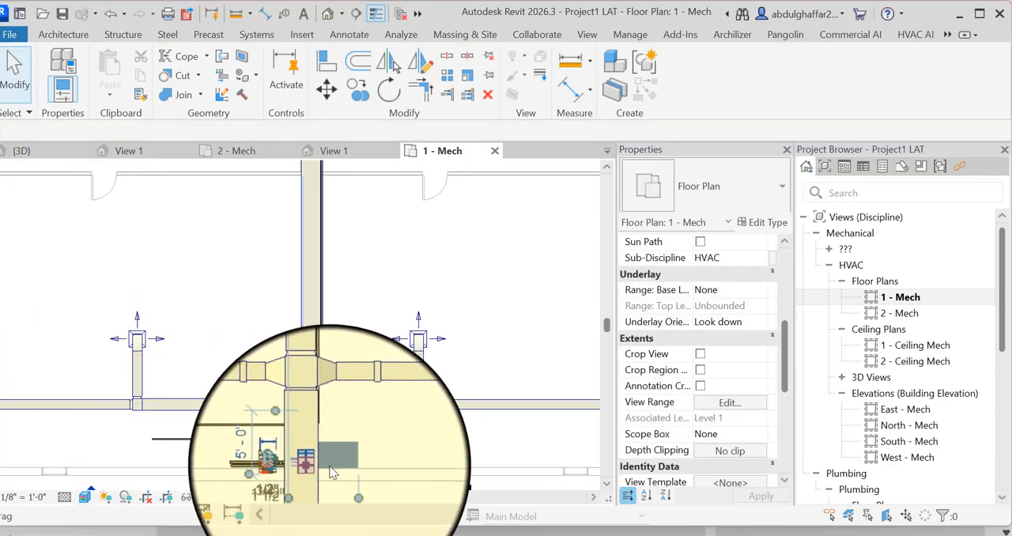
- Draw a 1 1/2" return pipe from the fan coil unit's open return stub, turning it perpendicular to tee into the new return main
{"action": "scroll", "coordinate": [342, 465], "scroll_direction": "up", "scroll_amount": 2}
{"action": "left_click", "coordinate": [342, 463]}
{"action": "scroll", "coordinate": [344, 467], "scroll_direction": "down", "scroll_amount": 2}
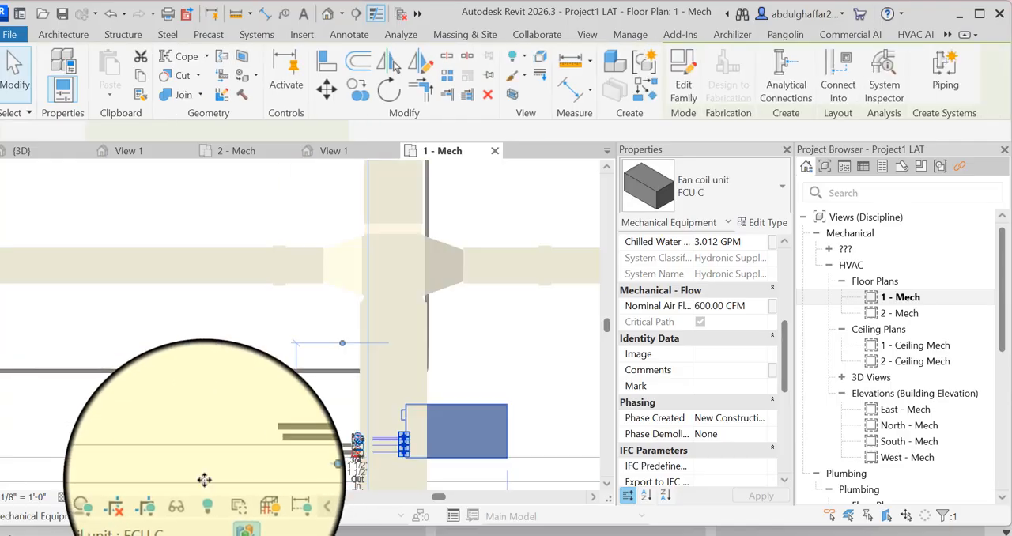
{"action": "scroll", "coordinate": [362, 384], "scroll_direction": "up", "scroll_amount": 3}
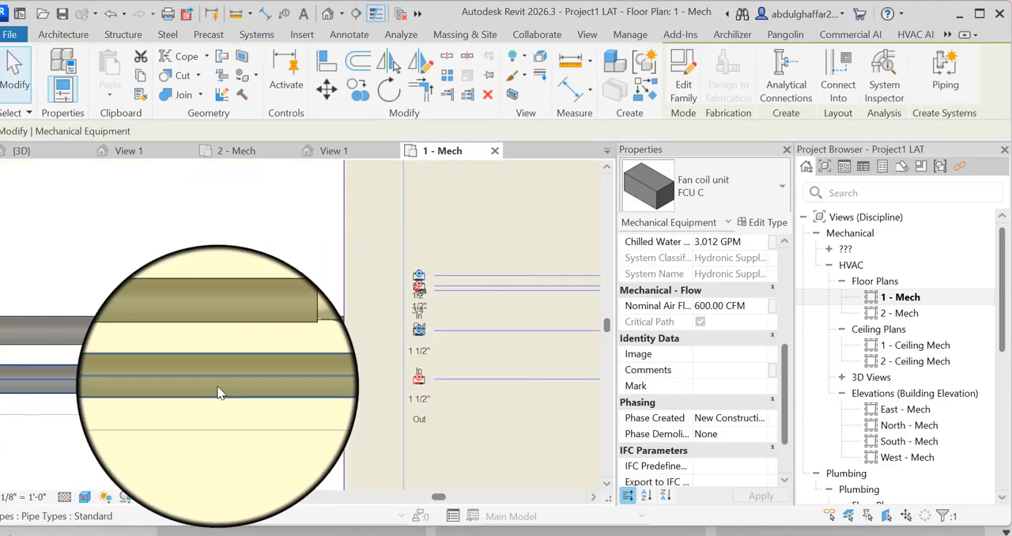
{"action": "scroll", "coordinate": [410, 385], "scroll_direction": "down", "scroll_amount": 2}
{"action": "scroll", "coordinate": [537, 374], "scroll_direction": "down", "scroll_amount": 3}
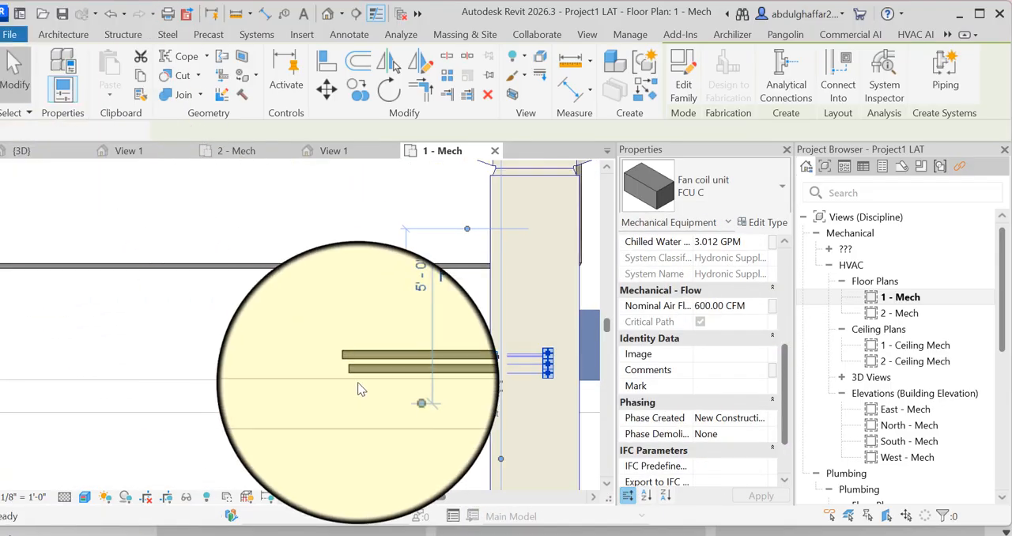
{"action": "key", "text": "Escape"}
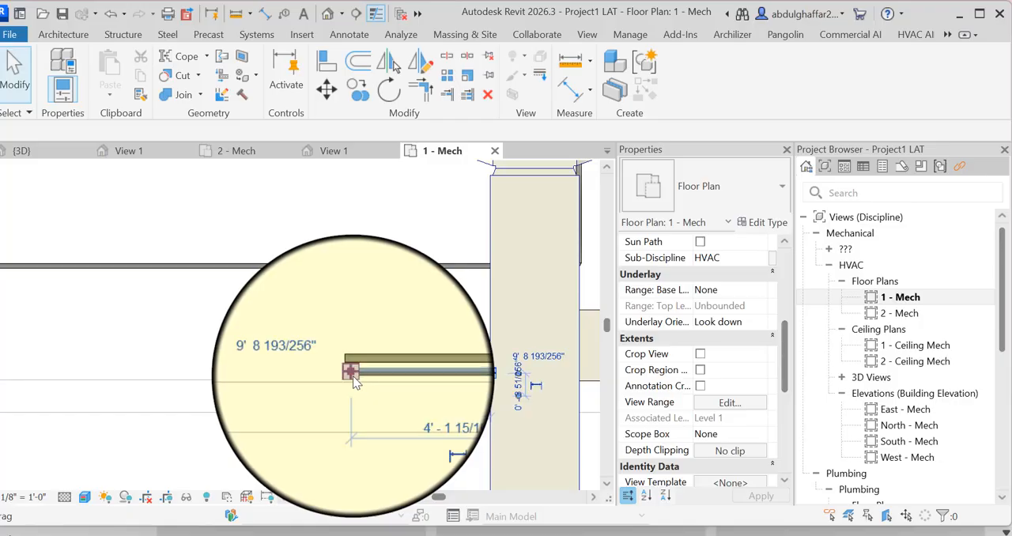
{"action": "left_click", "coordinate": [355, 381]}
{"action": "right_click", "coordinate": [434, 227]}
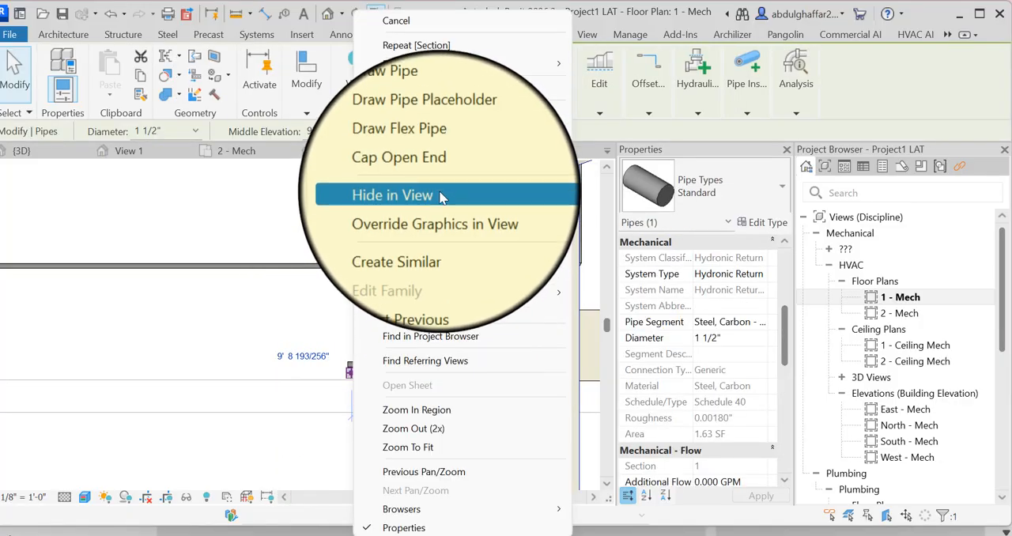
{"action": "left_click", "coordinate": [437, 119]}
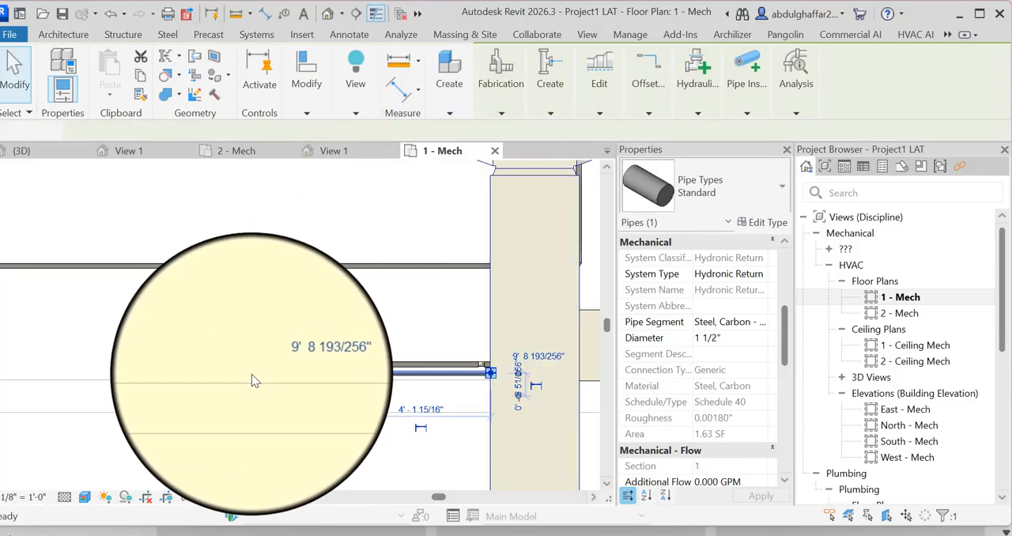
{"action": "left_click", "coordinate": [243, 374]}
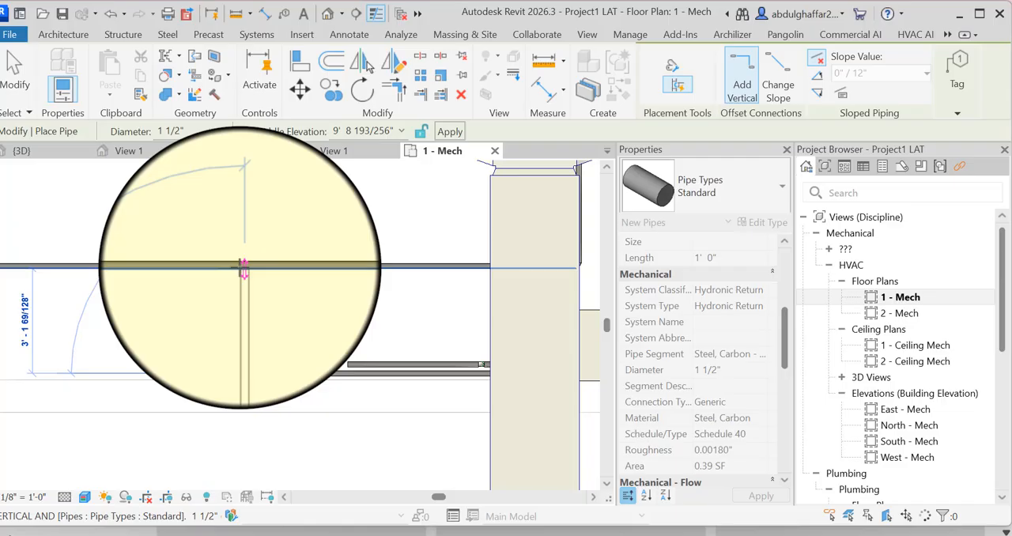
{"action": "left_click", "coordinate": [243, 267]}
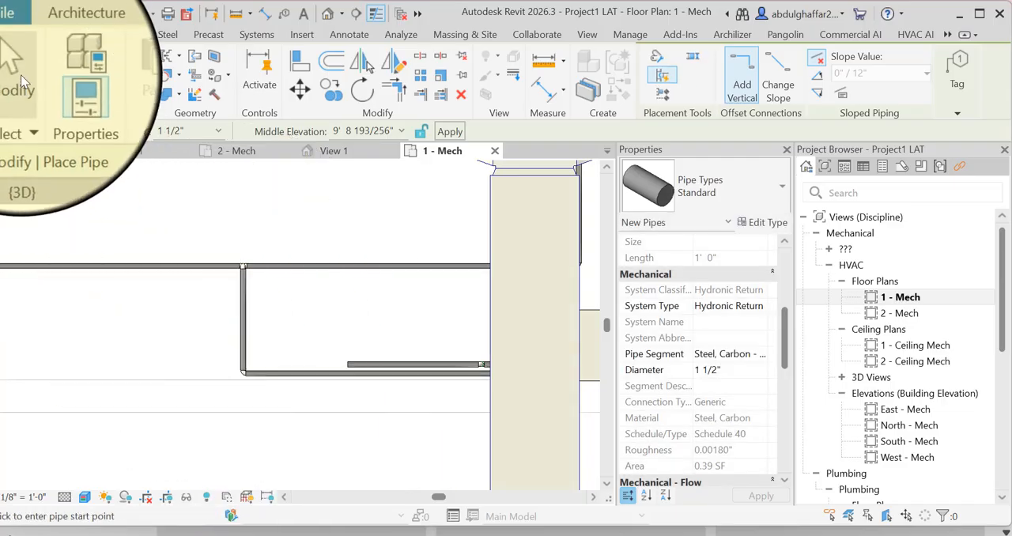
{"action": "left_click", "coordinate": [20, 75]}
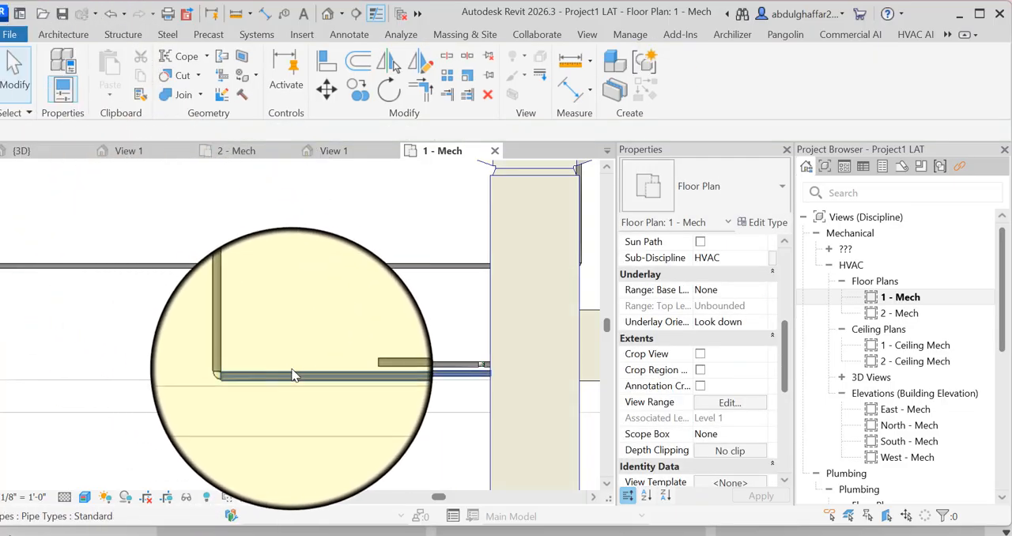
- Check the flow properties of the fan coil return branch and of the return main on both sides of the tee
{"action": "left_click", "coordinate": [473, 370]}
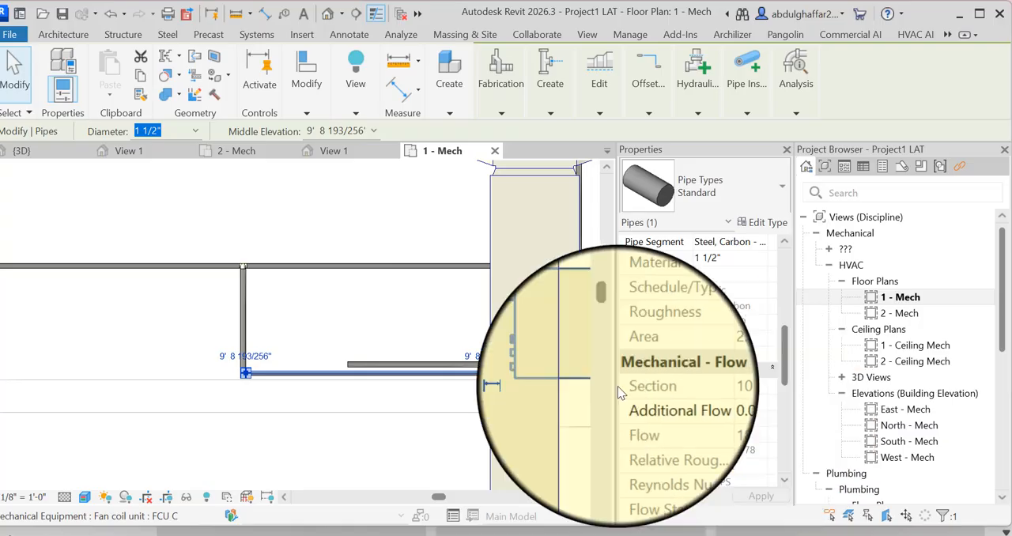
{"action": "left_click", "coordinate": [341, 270]}
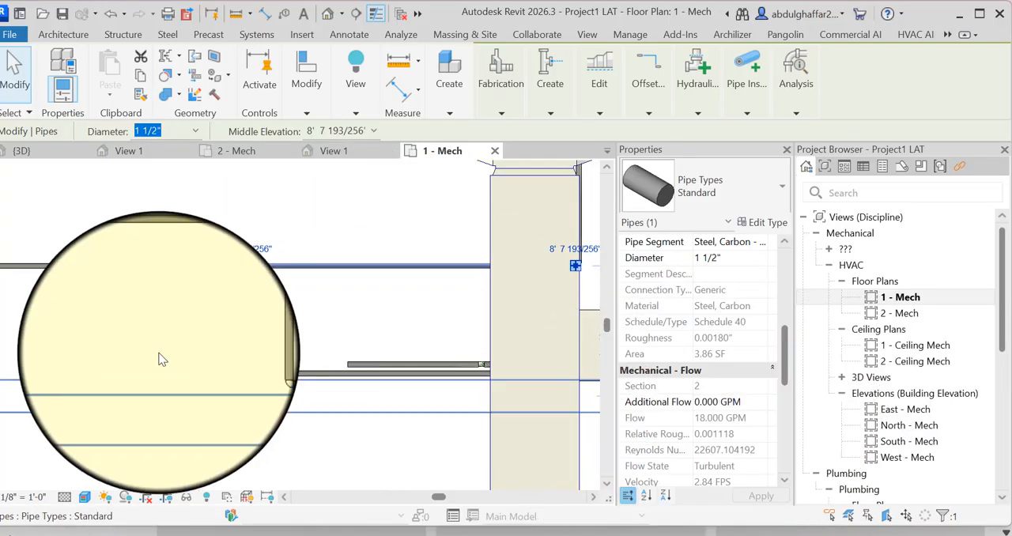
{"action": "left_click", "coordinate": [113, 268]}
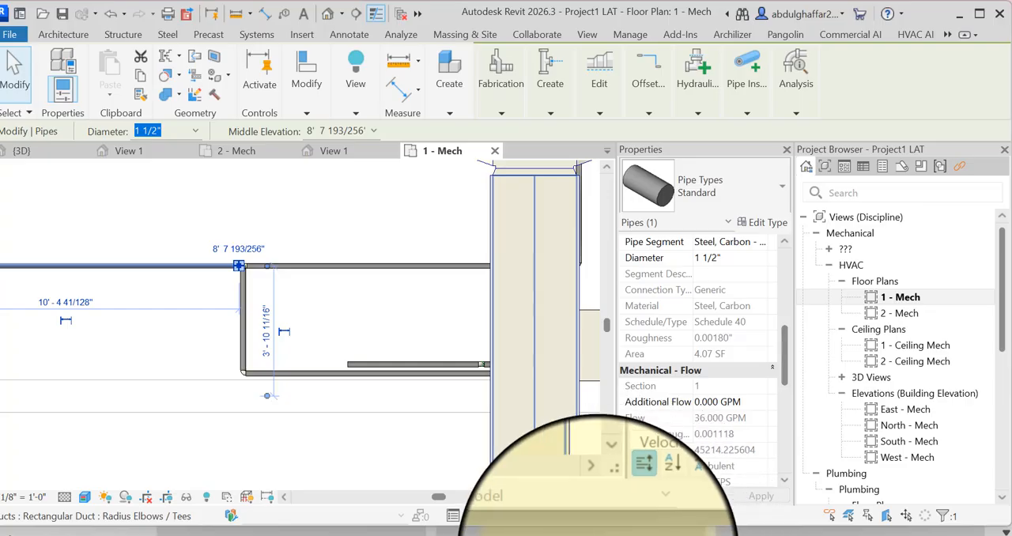
- Switch to DesignTools PipeSizer and check velocity and head loss for Sch 40 Steel at 35 USgpm, comparing 1 1/2" with 2" pipe
{"action": "left_click", "coordinate": [599, 535]}
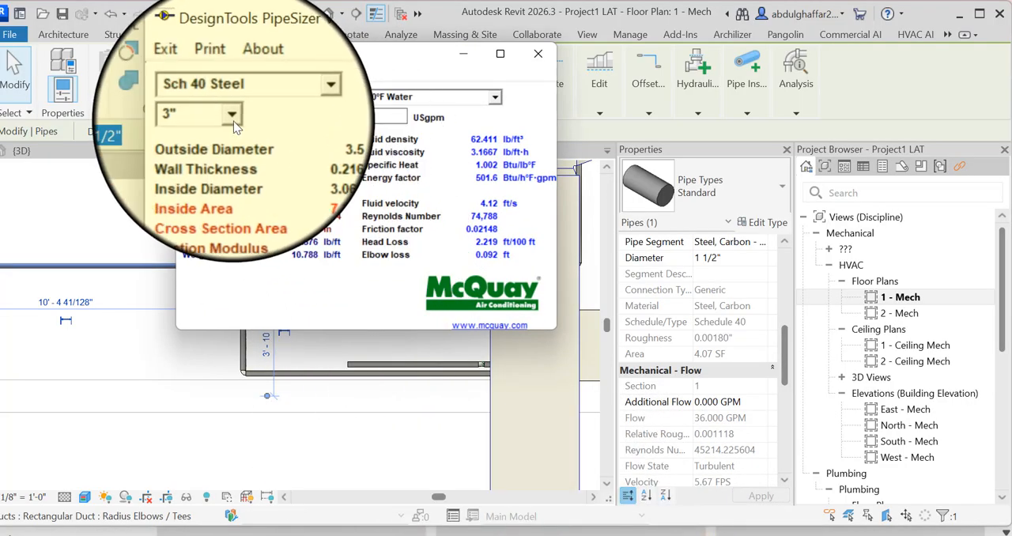
{"action": "left_click", "coordinate": [232, 118]}
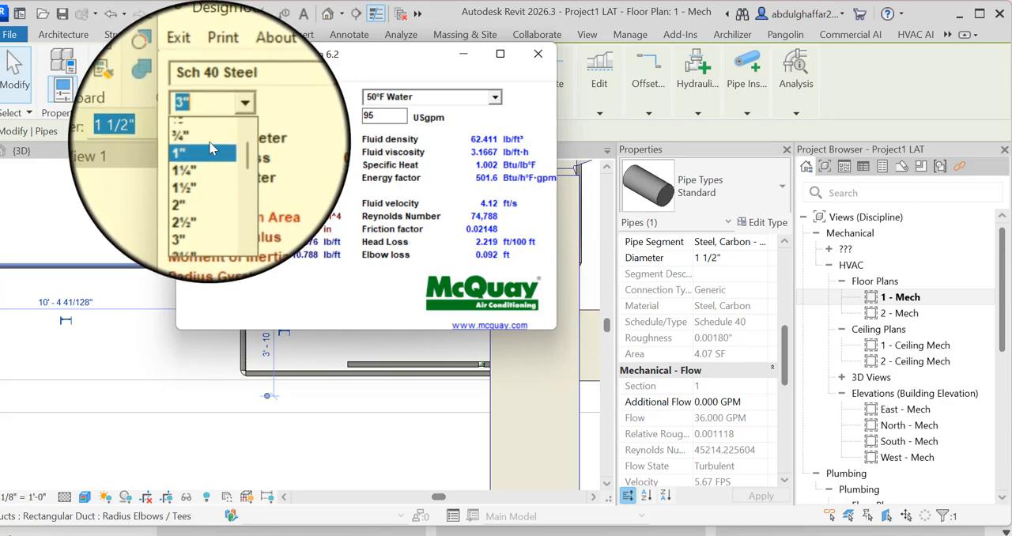
{"action": "scroll", "coordinate": [212, 161], "scroll_direction": "up", "scroll_amount": 1}
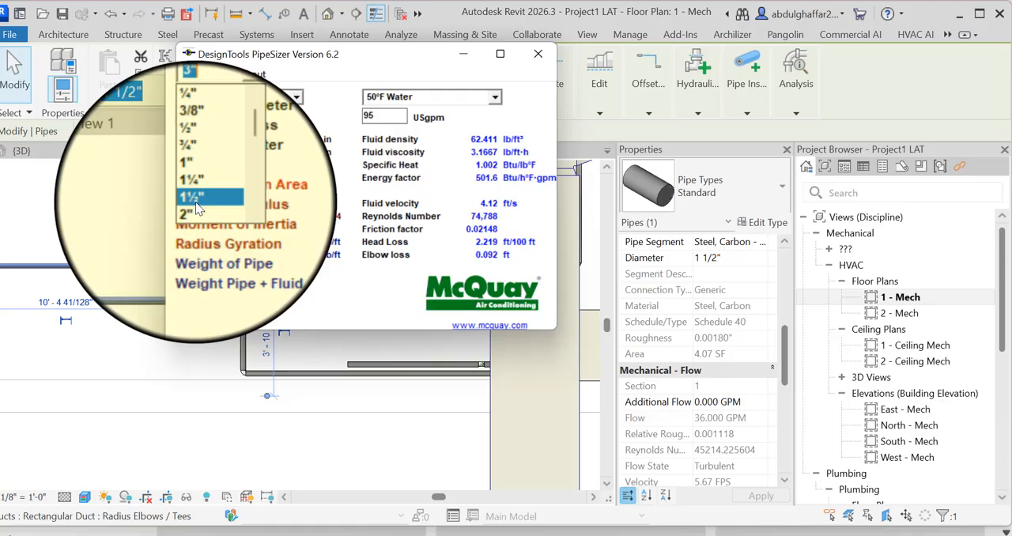
{"action": "left_click", "coordinate": [195, 202]}
{"action": "left_click_drag", "start_coordinate": [381, 109], "coordinate": [342, 109]}
{"action": "key", "text": "BackSpace"}
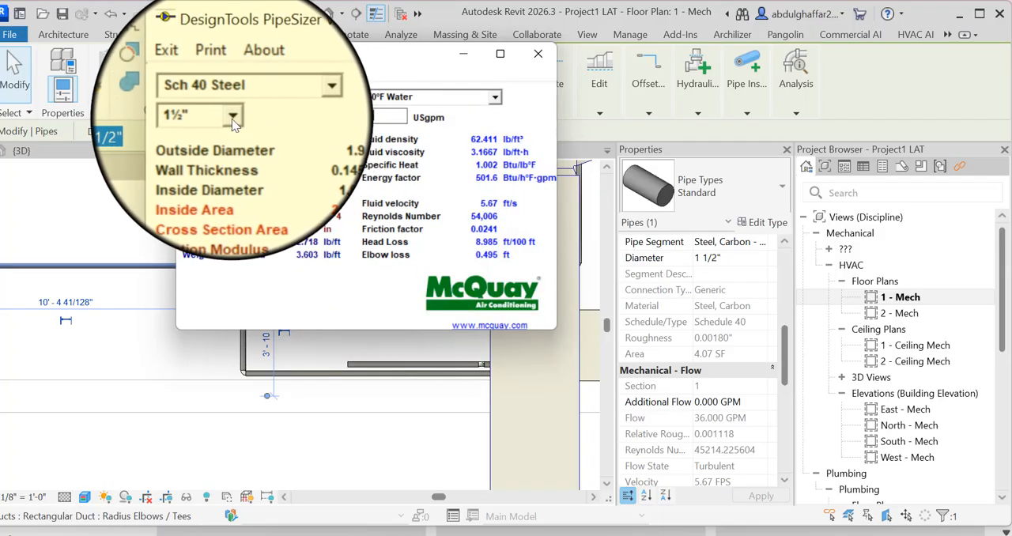
{"action": "left_click", "coordinate": [199, 135]}
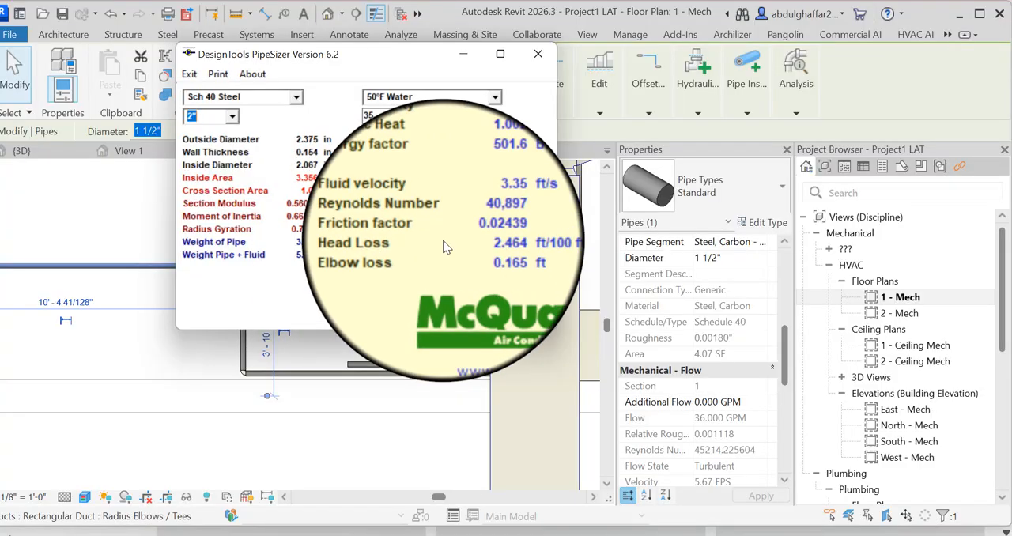
{"action": "left_click", "coordinate": [475, 54]}
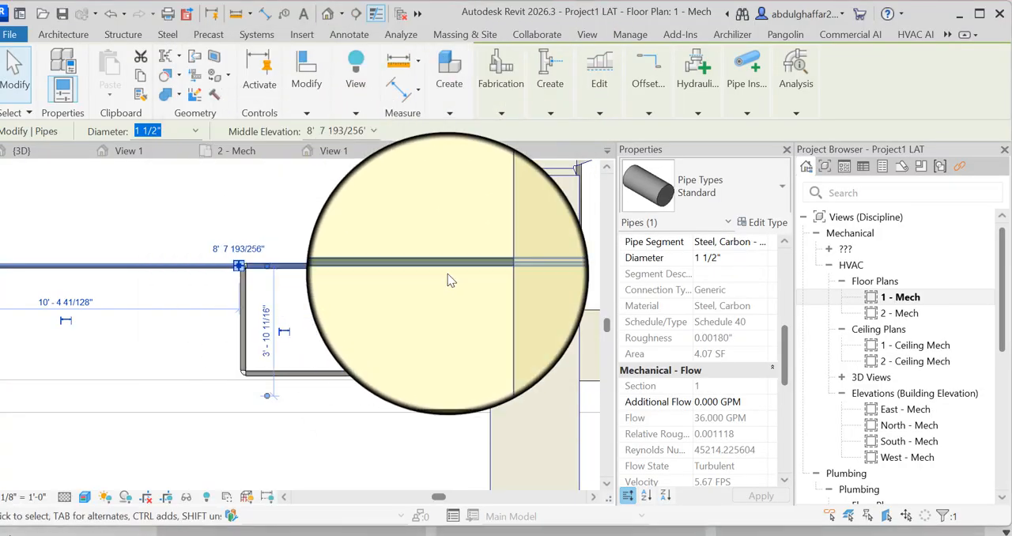
- Set the diameter of the return main segment downstream of the tee to 2" and check its flow properties
{"action": "left_click", "coordinate": [767, 257]}
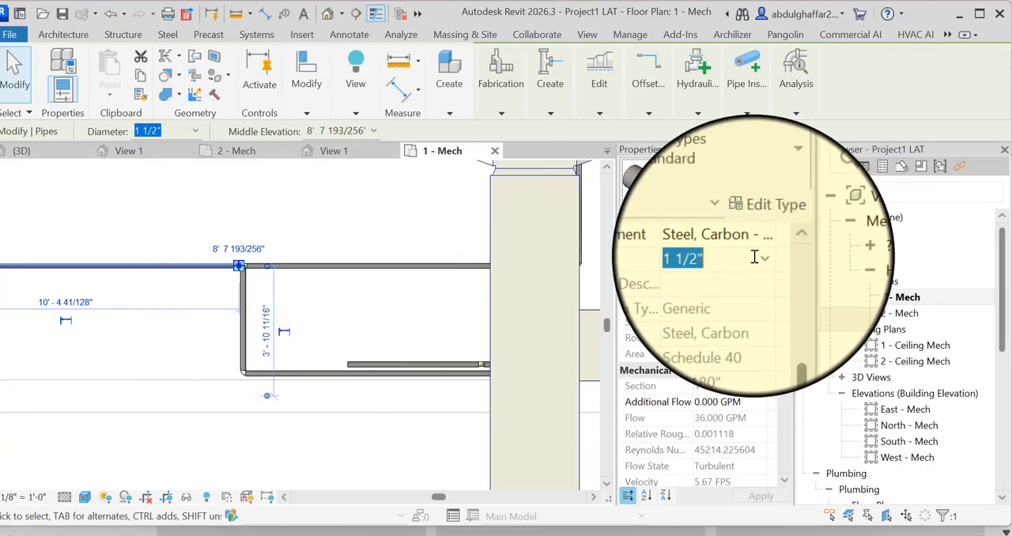
{"action": "left_click", "coordinate": [771, 257]}
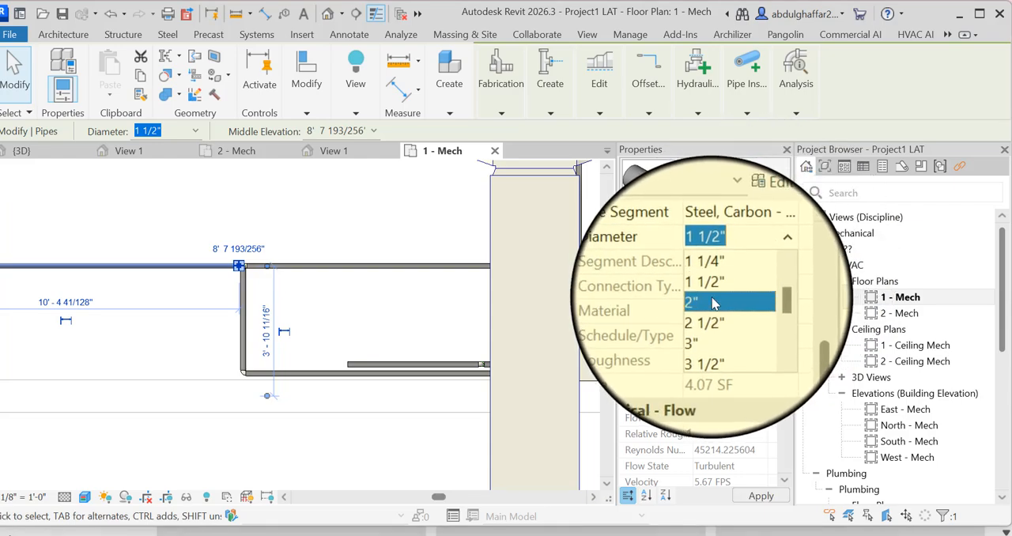
{"action": "left_click", "coordinate": [714, 305]}
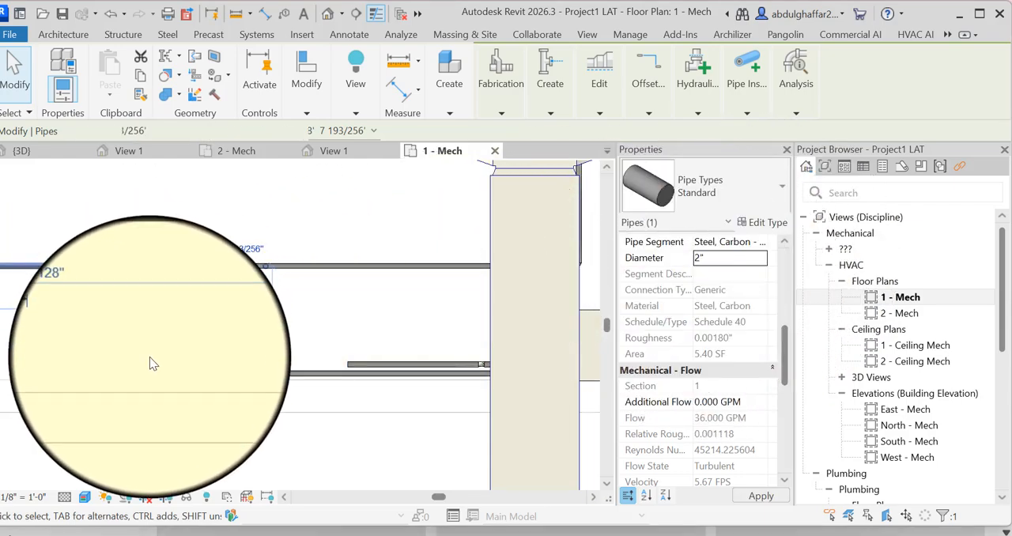
{"action": "left_click", "coordinate": [155, 347]}
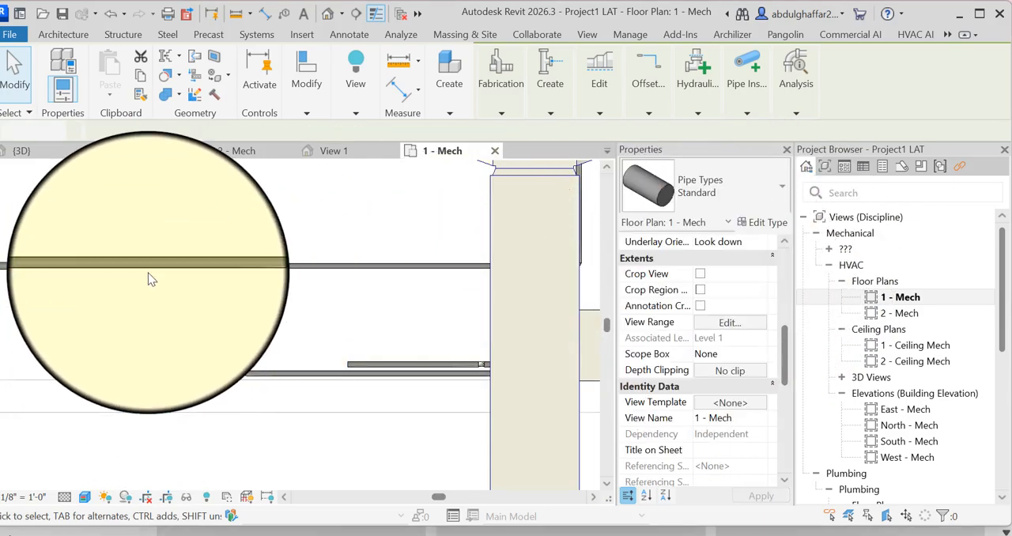
{"action": "left_click", "coordinate": [234, 266]}
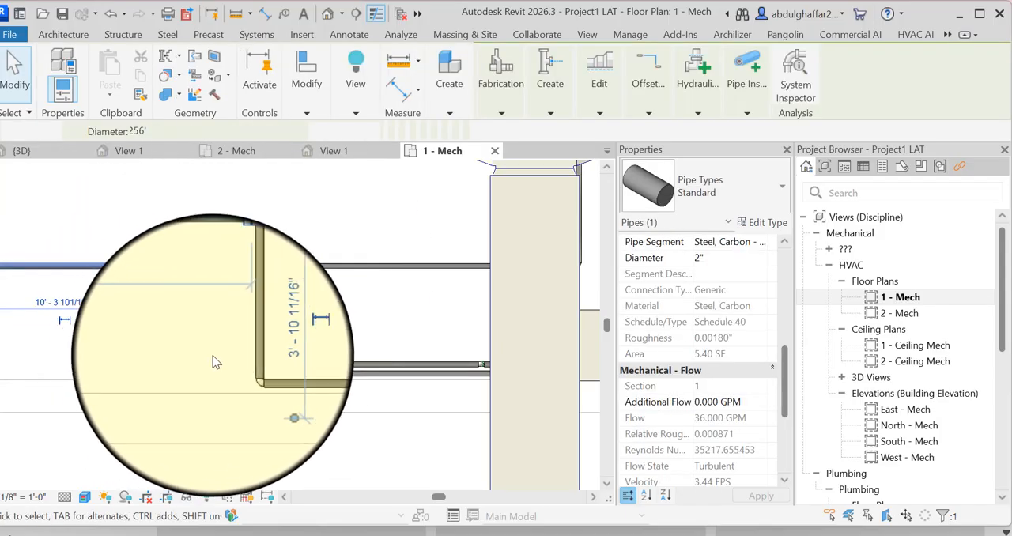
{"action": "left_click", "coordinate": [253, 344]}
- Extend the 2" hydronic return main from its open end about 47' 10" straight to the building's outer wall
{"action": "scroll", "coordinate": [255, 343], "scroll_direction": "down", "scroll_amount": 7}
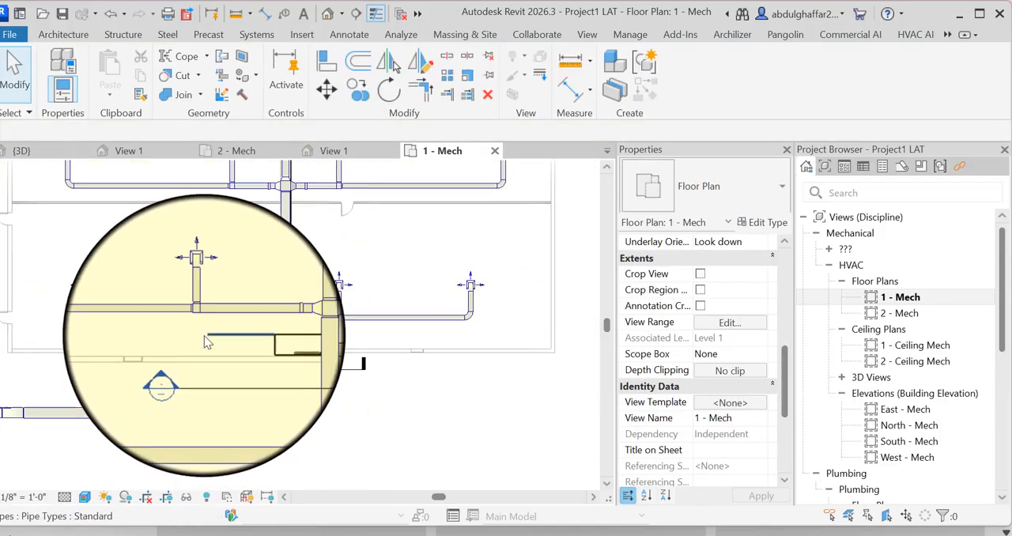
{"action": "left_click", "coordinate": [209, 341]}
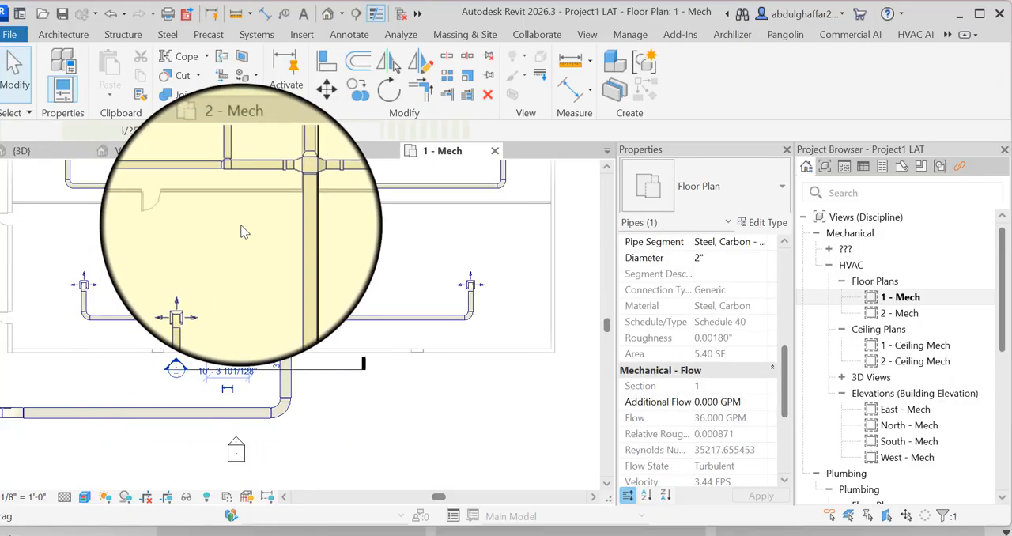
{"action": "right_click", "coordinate": [204, 261]}
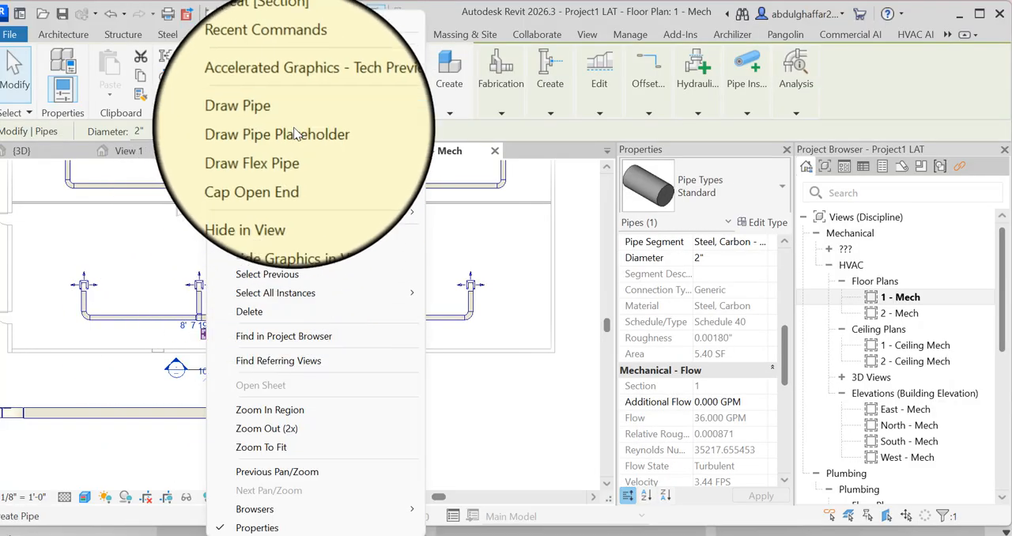
{"action": "key", "text": "Escape"}
{"action": "scroll", "coordinate": [160, 318], "scroll_direction": "down", "scroll_amount": 1}
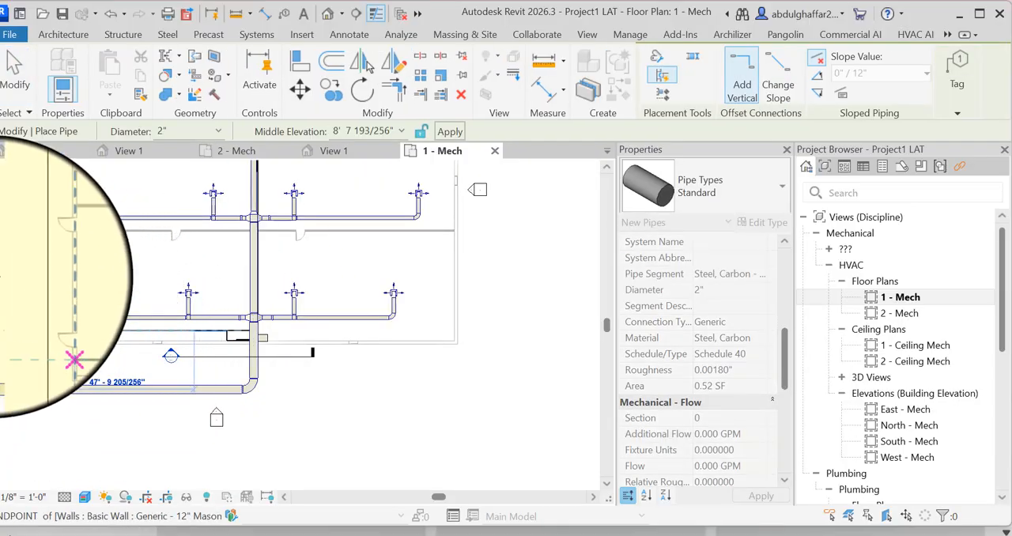
{"action": "left_click", "coordinate": [46, 331]}
{"action": "left_click", "coordinate": [14, 71]}
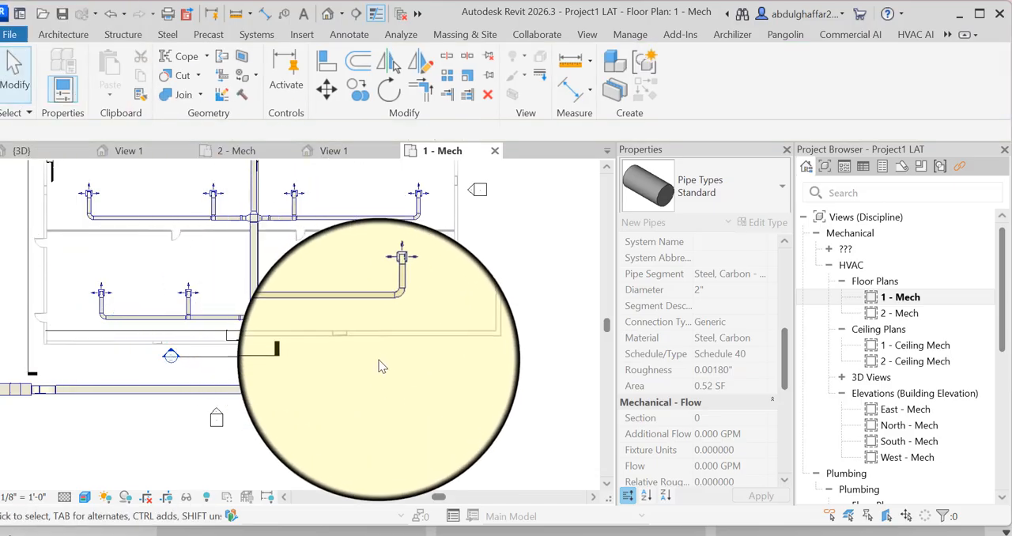
- Draw a 1 1/2" pipe from the open end of the corner fan coil unit's return branch straight to the 2" hydronic return main
{"action": "scroll", "coordinate": [310, 334], "scroll_direction": "down", "scroll_amount": 3}
{"action": "scroll", "coordinate": [229, 316], "scroll_direction": "up", "scroll_amount": 5}
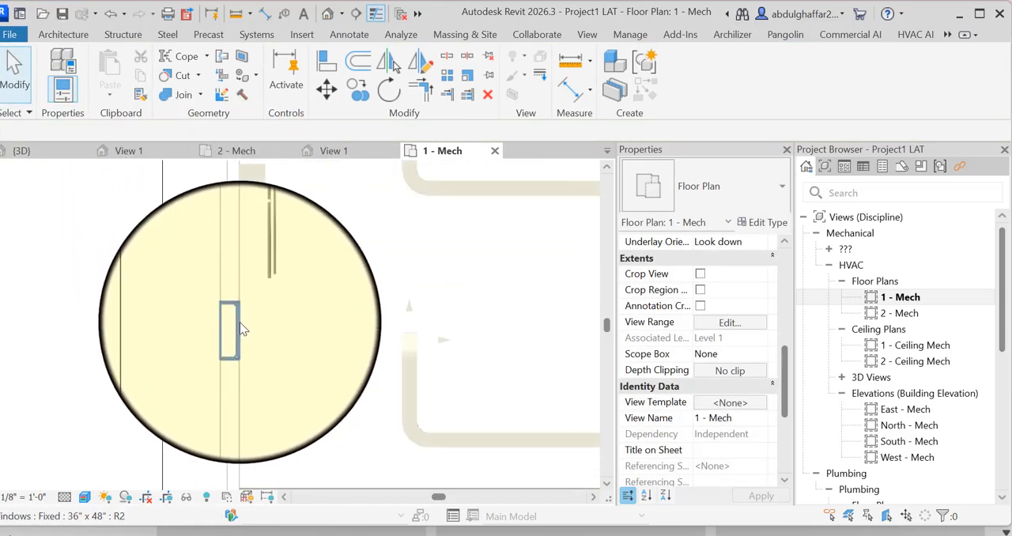
{"action": "scroll", "coordinate": [246, 297], "scroll_direction": "up", "scroll_amount": 2}
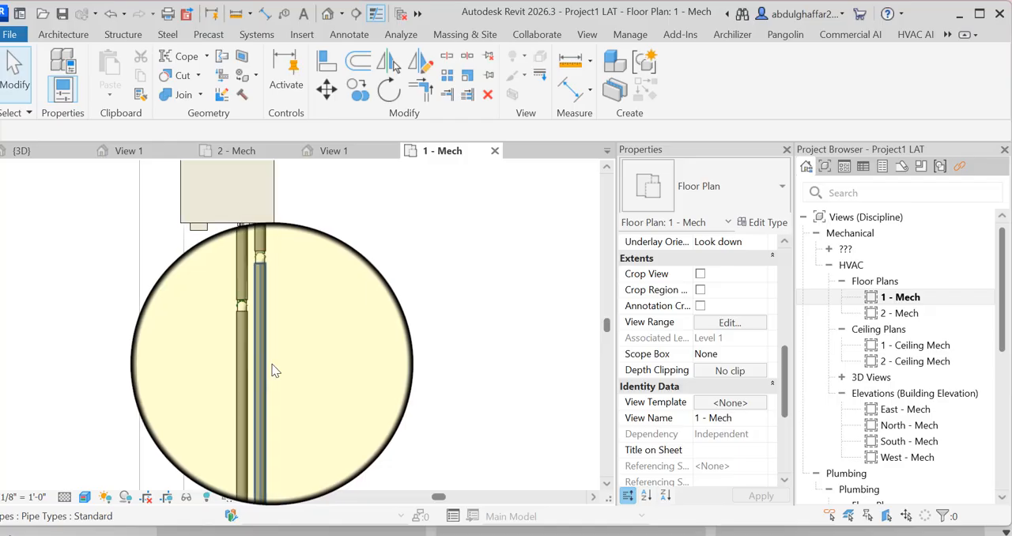
{"action": "left_click", "coordinate": [273, 370]}
{"action": "scroll", "coordinate": [316, 237], "scroll_direction": "down", "scroll_amount": 2}
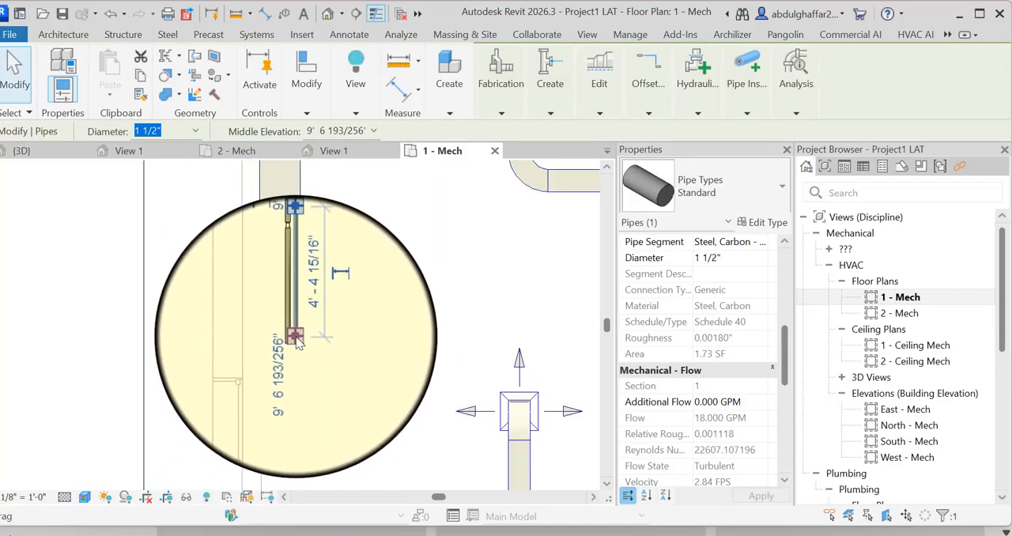
{"action": "right_click", "coordinate": [297, 341]}
{"action": "left_click", "coordinate": [356, 109]}
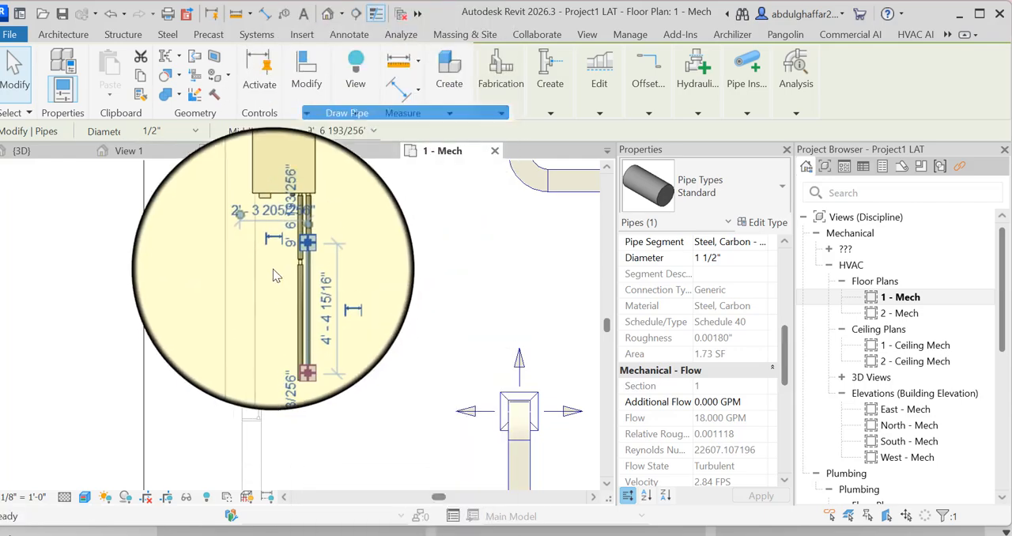
{"action": "scroll", "coordinate": [299, 247], "scroll_direction": "down", "scroll_amount": 5}
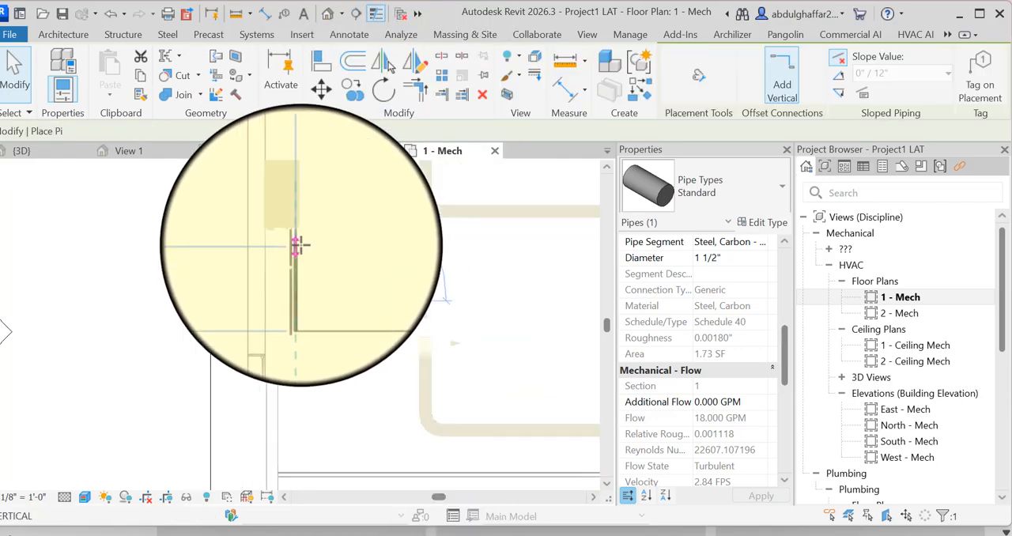
{"action": "scroll", "coordinate": [299, 246], "scroll_direction": "down", "scroll_amount": 1}
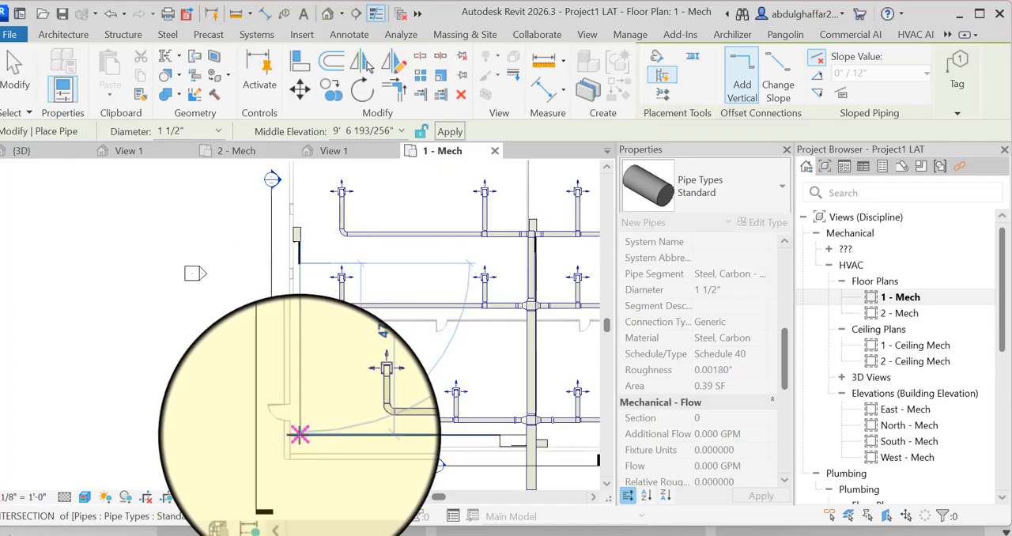
{"action": "scroll", "coordinate": [299, 434], "scroll_direction": "up", "scroll_amount": 5}
{"action": "scroll", "coordinate": [300, 435], "scroll_direction": "up", "scroll_amount": 2}
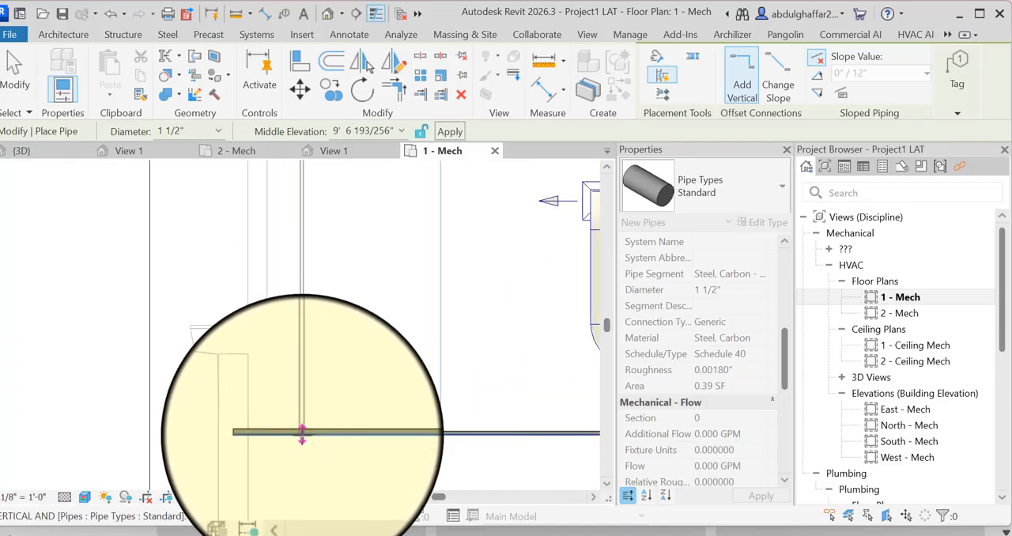
{"action": "left_click", "coordinate": [301, 434]}
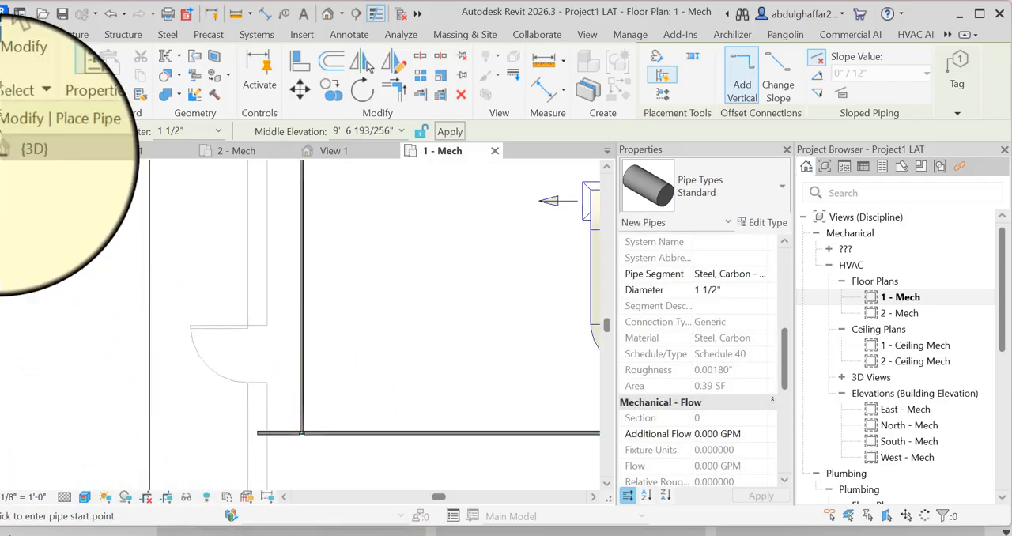
{"action": "left_click", "coordinate": [10, 91]}
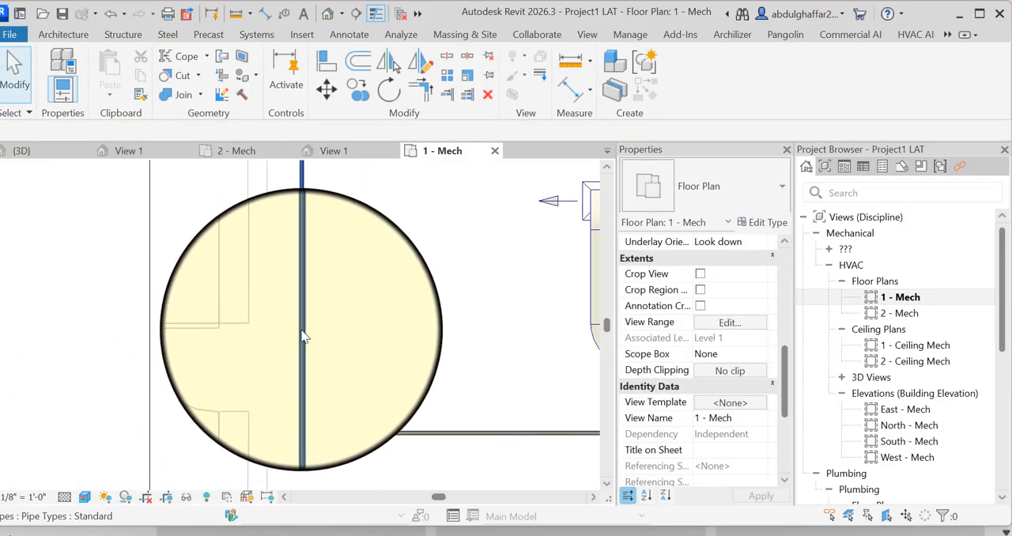
- Check the flow properties of the new 1 1/2" branch and of the return main's end segment beyond the tee
{"action": "left_click", "coordinate": [303, 336]}
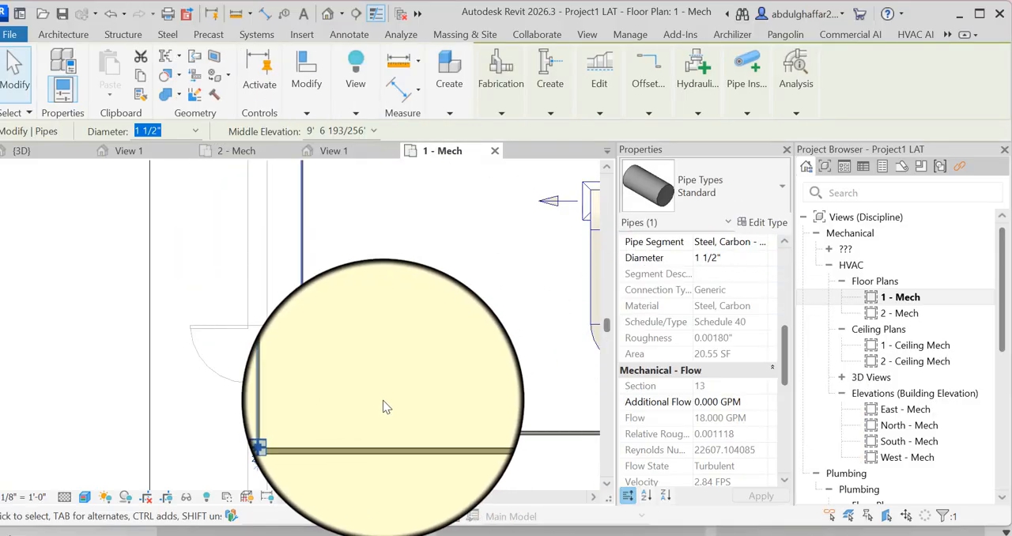
{"action": "left_click", "coordinate": [14, 99]}
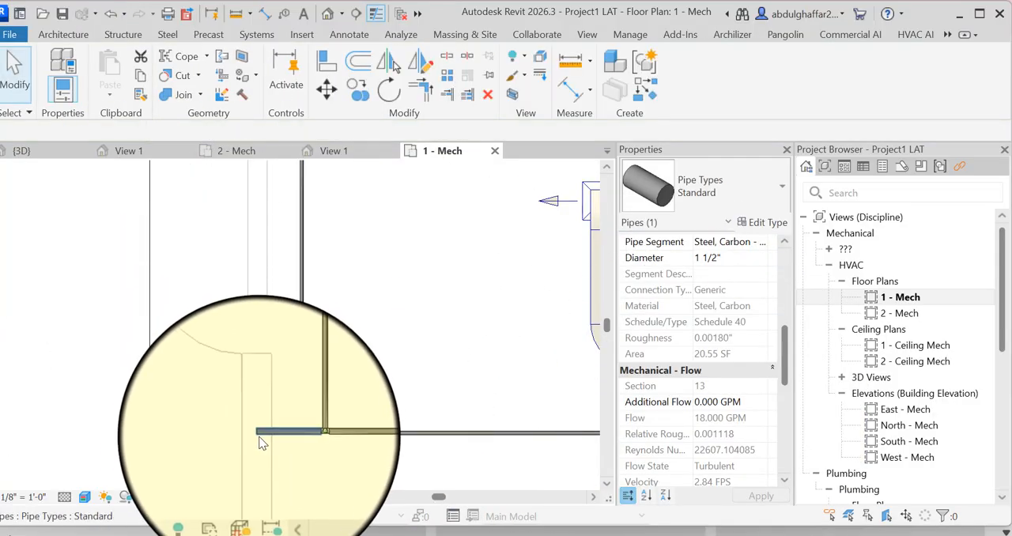
{"action": "left_click", "coordinate": [264, 432]}
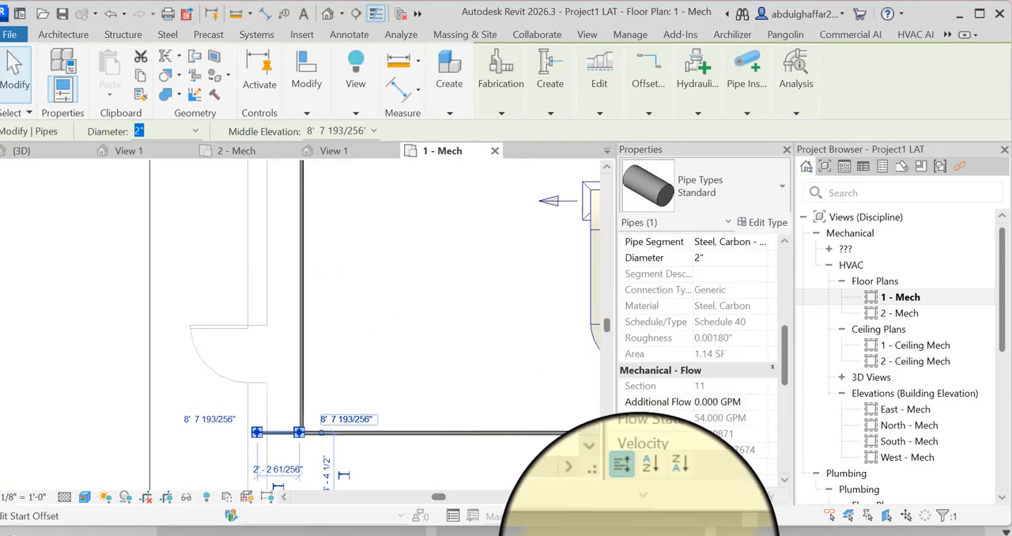
- Switch to DesignTools PipeSizer and check velocity and head loss for Sch 40 Steel at 54 USgpm, comparing 2" with 2 1/2" pipe
{"action": "left_click", "coordinate": [597, 535]}
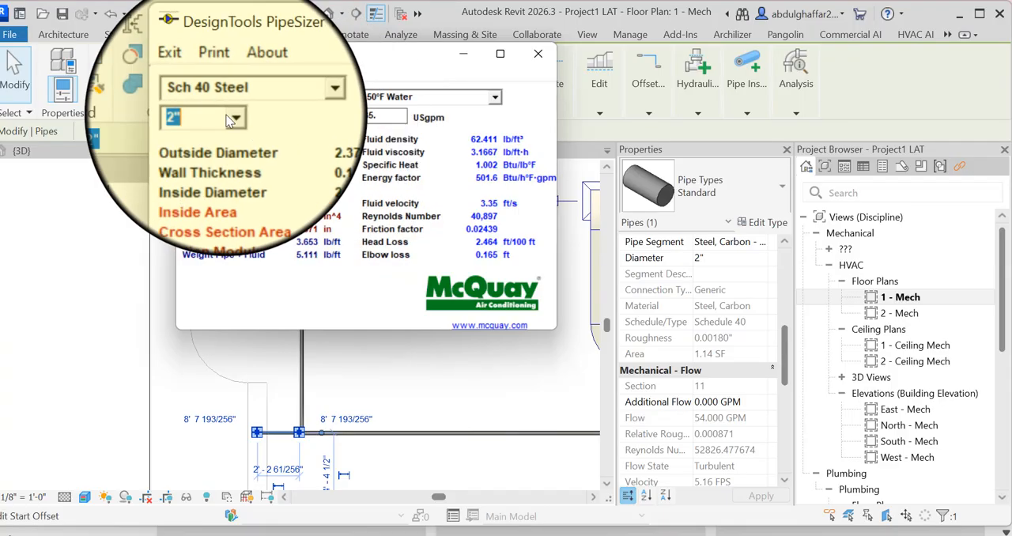
{"action": "left_click", "coordinate": [383, 116]}
{"action": "left_click_drag", "start_coordinate": [378, 117], "coordinate": [218, 119]}
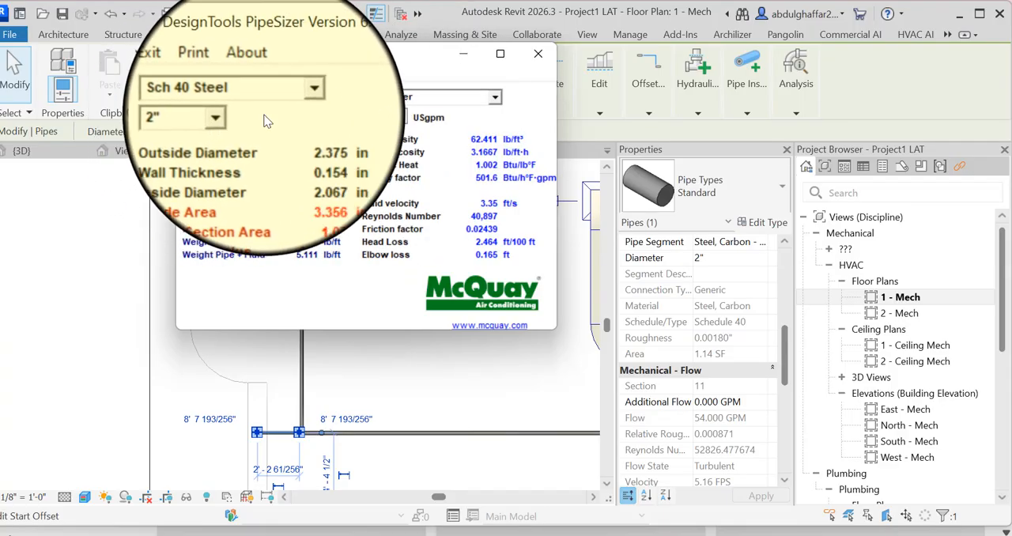
{"action": "key", "text": "BackSpace"}
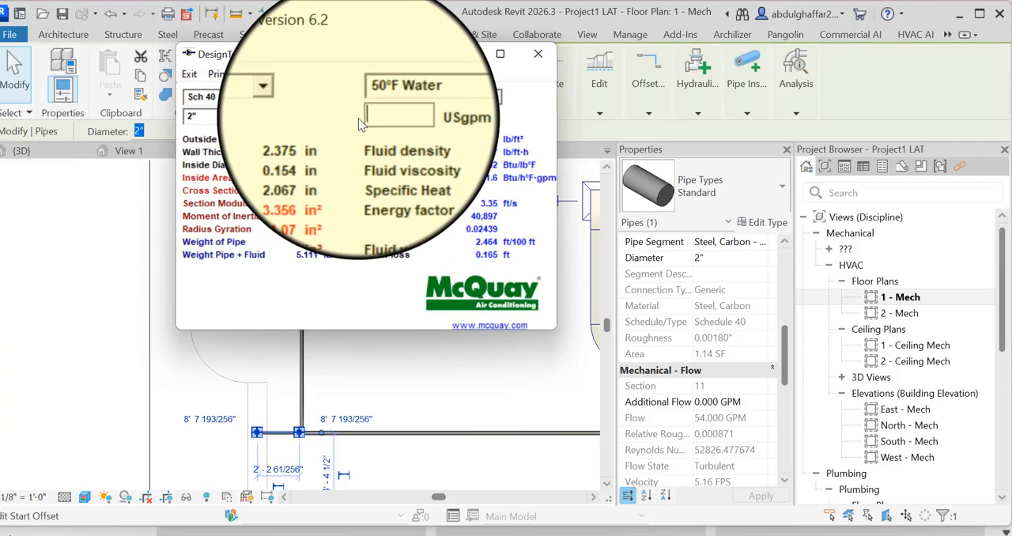
{"action": "type", "text": "54"}
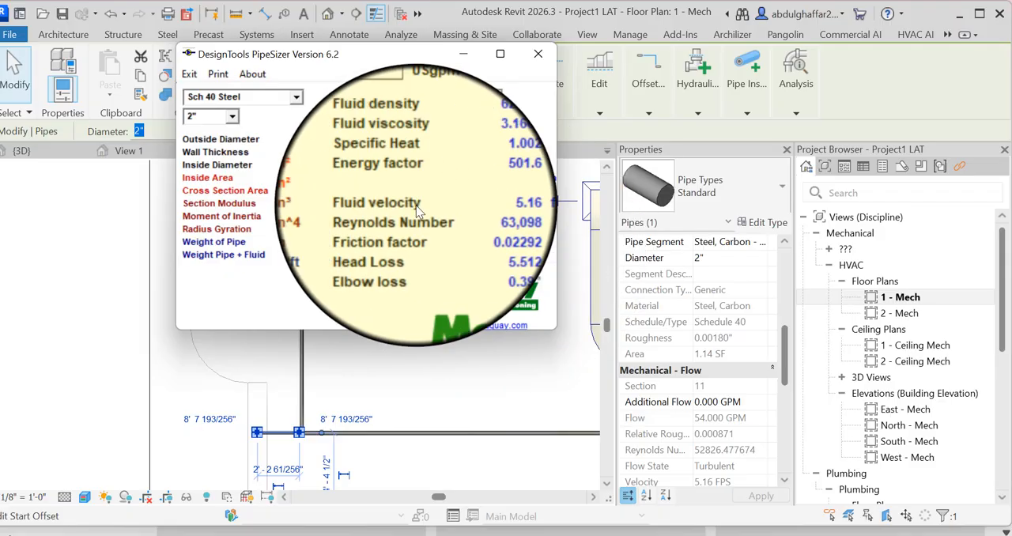
{"action": "left_click", "coordinate": [232, 117]}
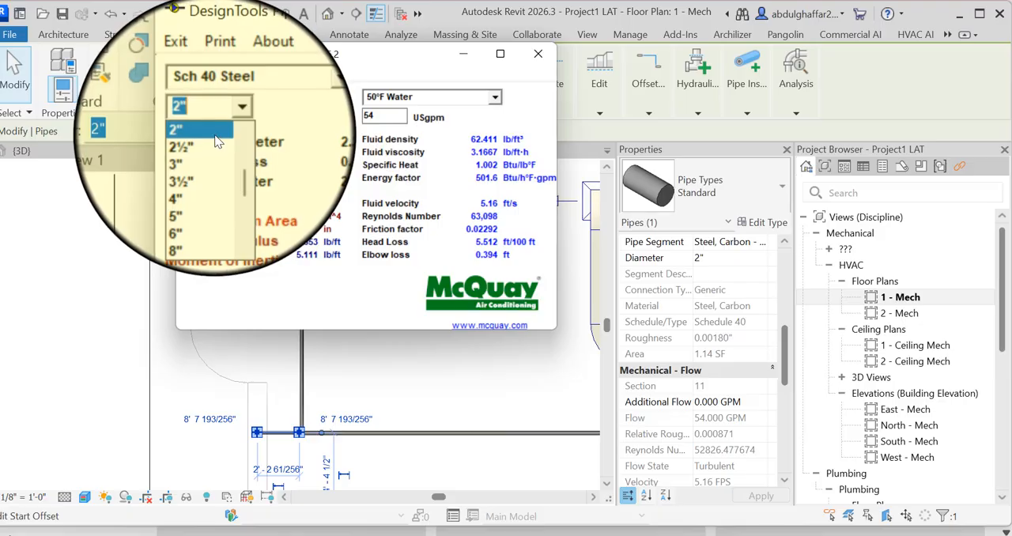
{"action": "left_click", "coordinate": [216, 135]}
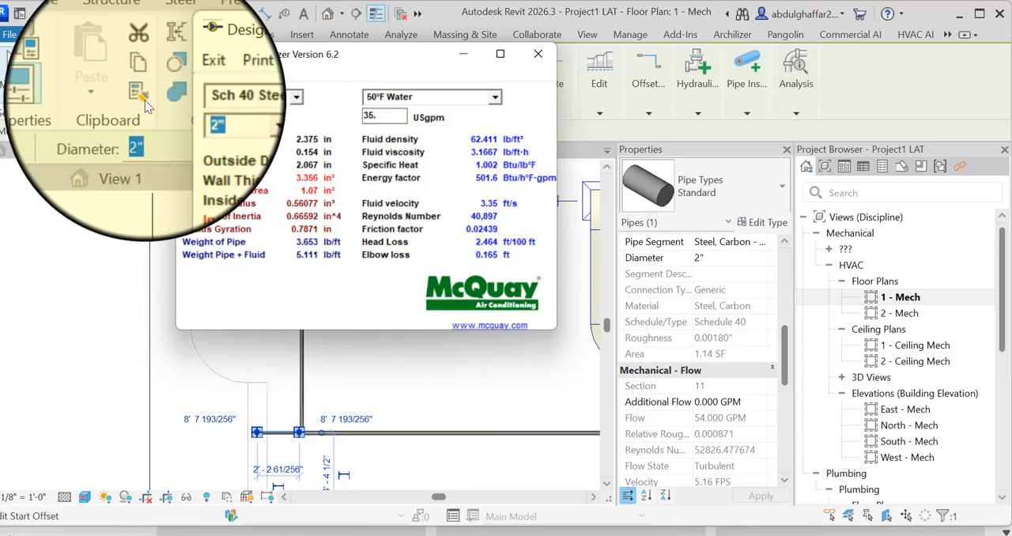
{"action": "left_click", "coordinate": [229, 119]}
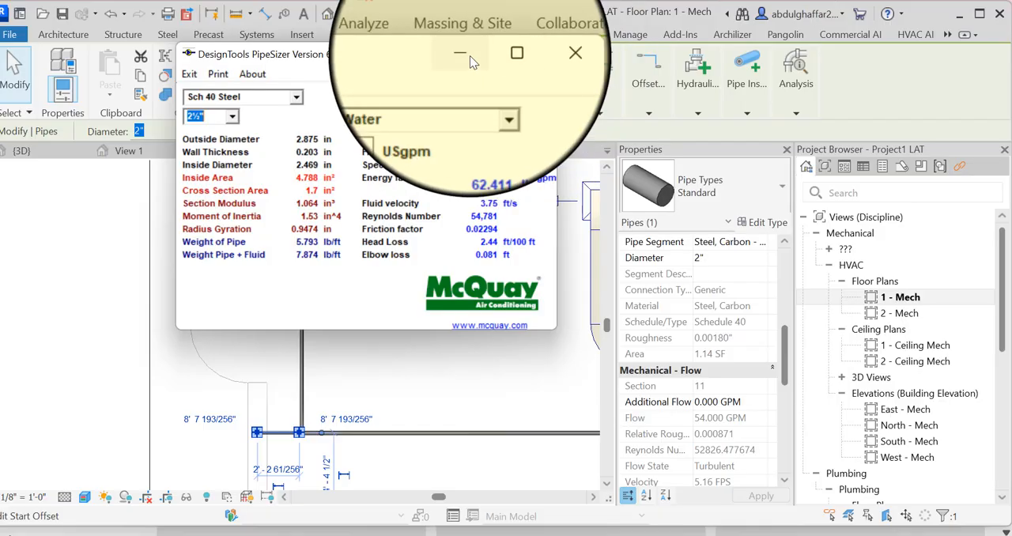
{"action": "left_click", "coordinate": [470, 55]}
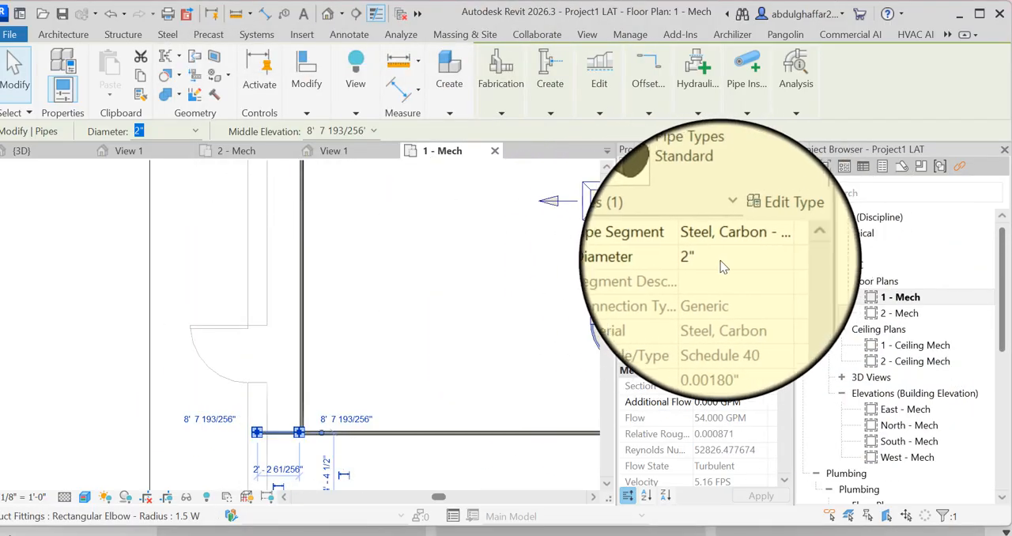
- Set the diameter of the return main's end segment beyond the new tee to 2 1/2"
{"action": "left_click", "coordinate": [764, 263]}
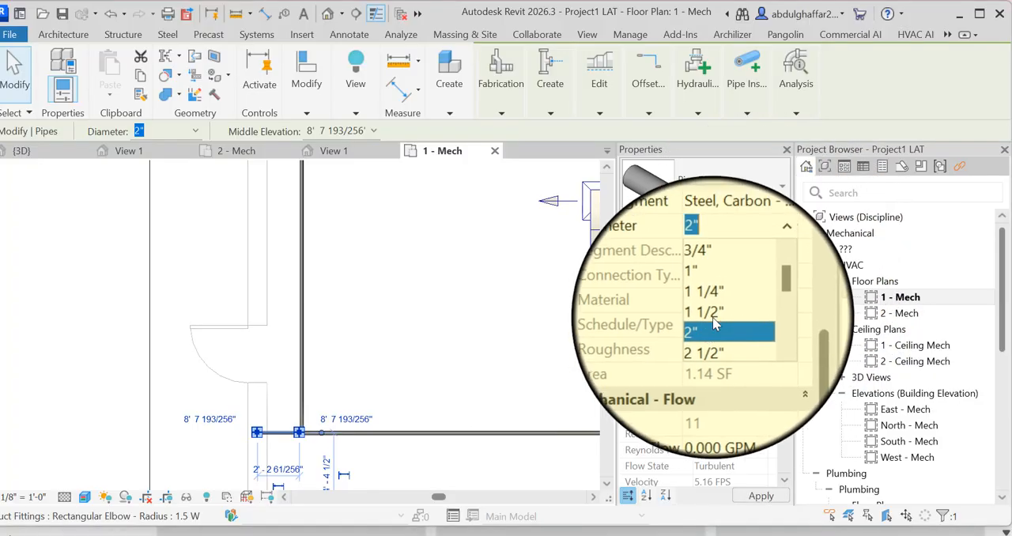
{"action": "left_click", "coordinate": [707, 340]}
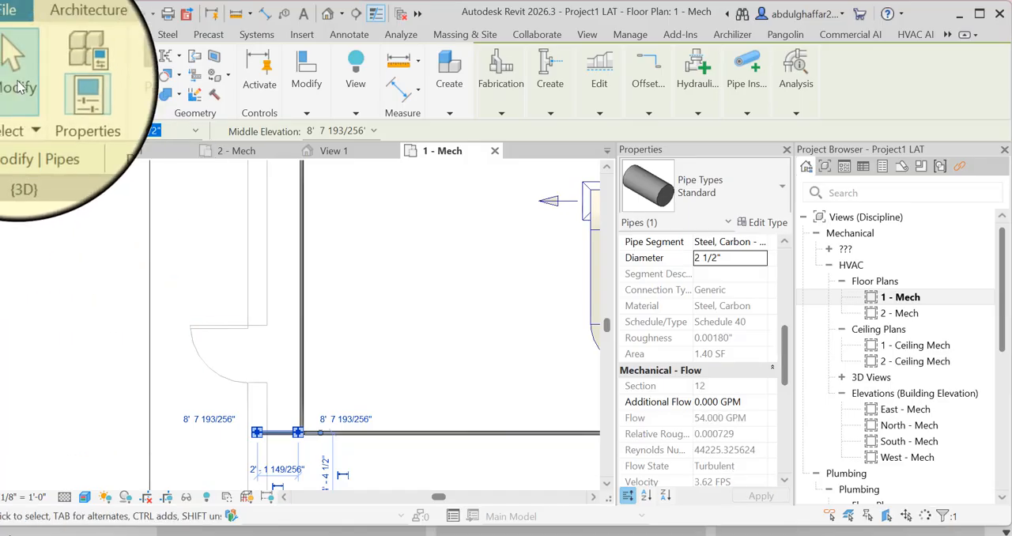
{"action": "key", "text": "Escape"}
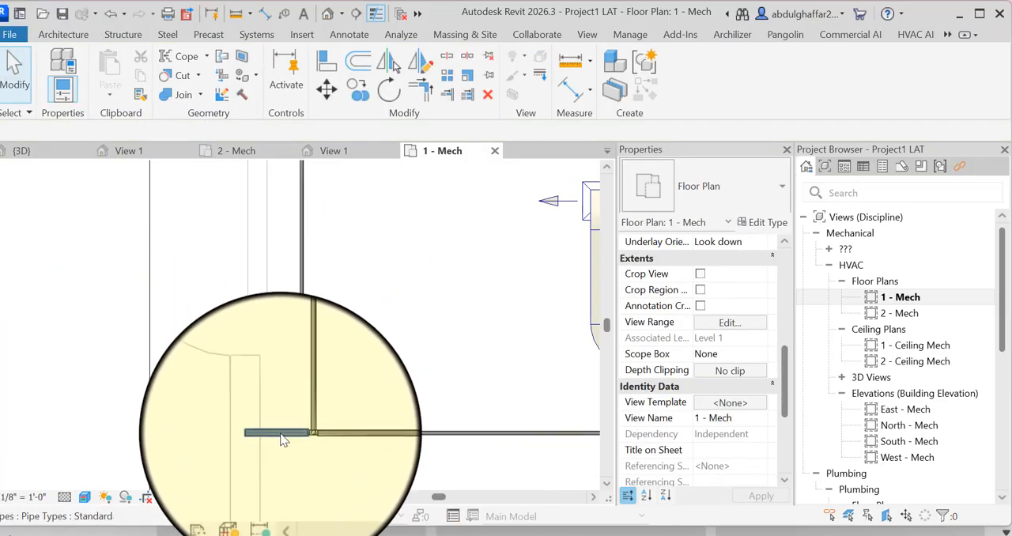
- Inspect the branch connection at the end of the return main in the 3D view and return to the 1 - Mech floor plan
{"action": "left_click", "coordinate": [328, 13]}
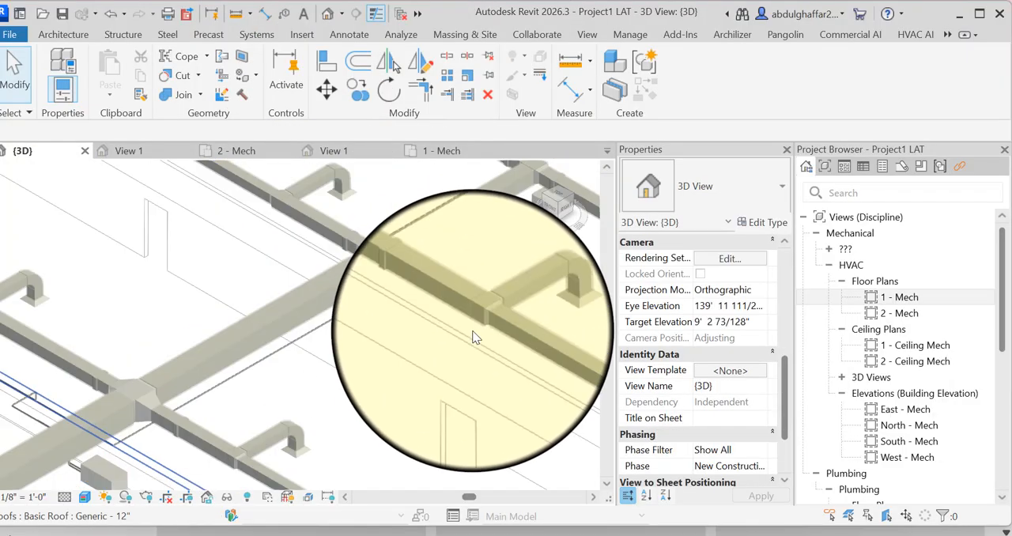
{"action": "scroll", "coordinate": [129, 259], "scroll_direction": "up", "scroll_amount": 8}
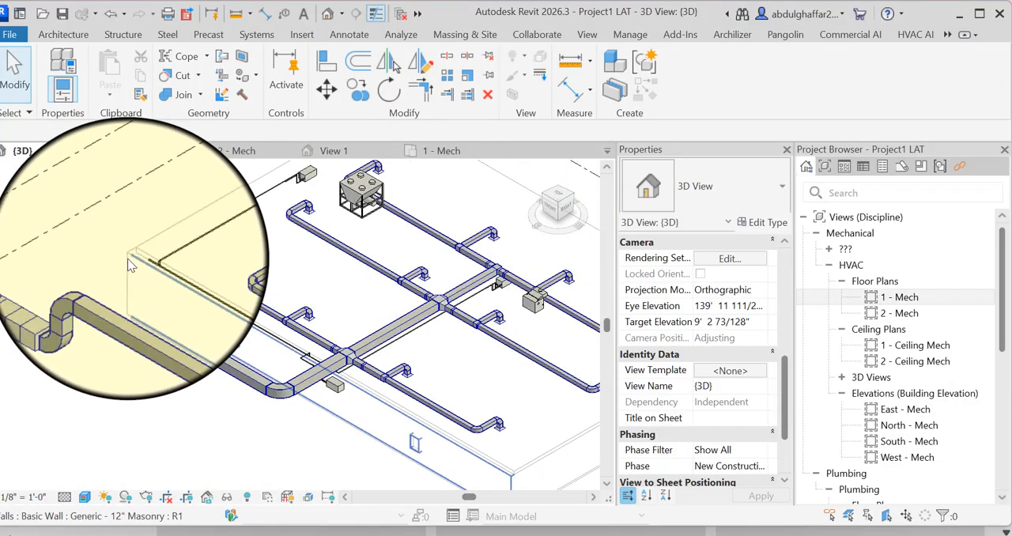
{"action": "scroll", "coordinate": [132, 263], "scroll_direction": "up", "scroll_amount": 2}
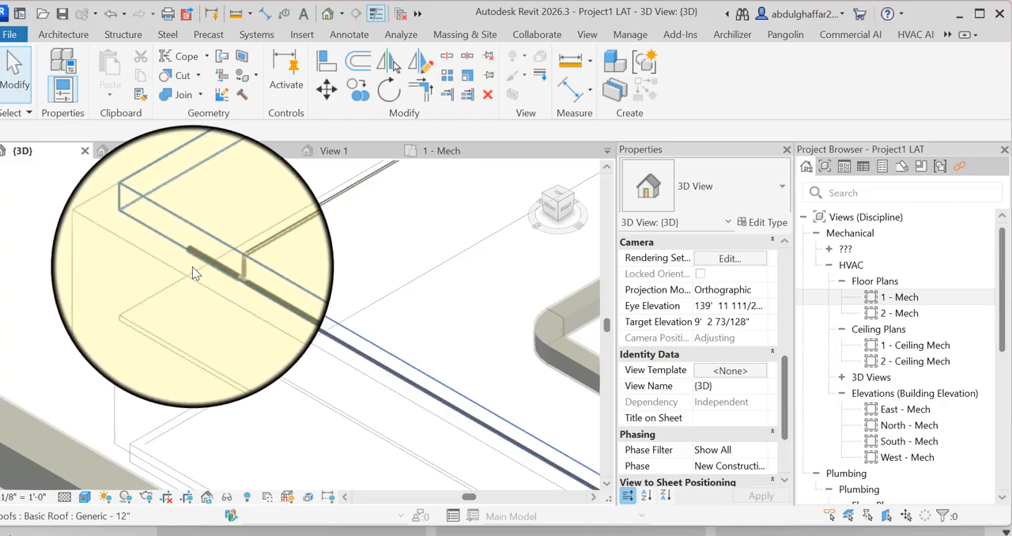
{"action": "scroll", "coordinate": [193, 266], "scroll_direction": "up", "scroll_amount": 2}
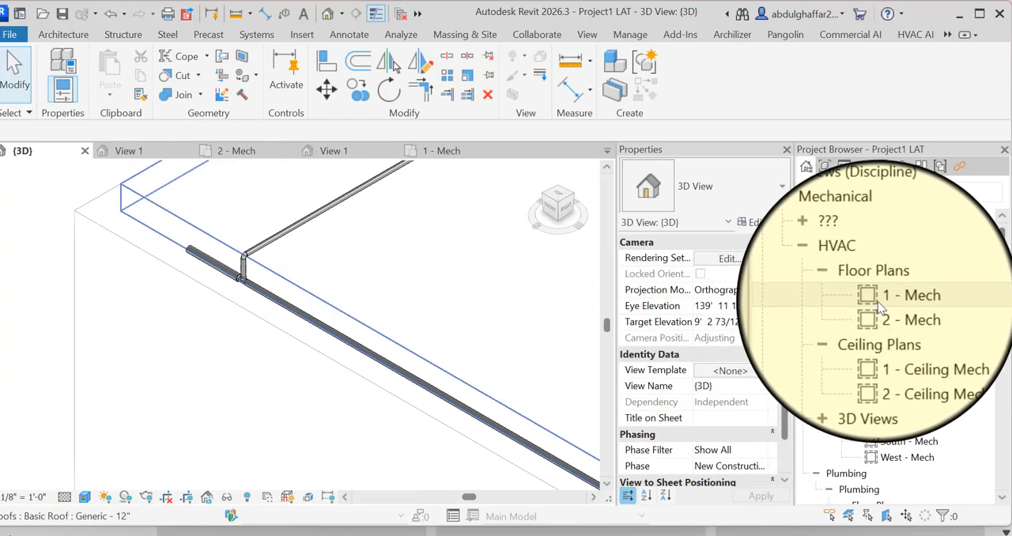
{"action": "double_click", "coordinate": [886, 297]}
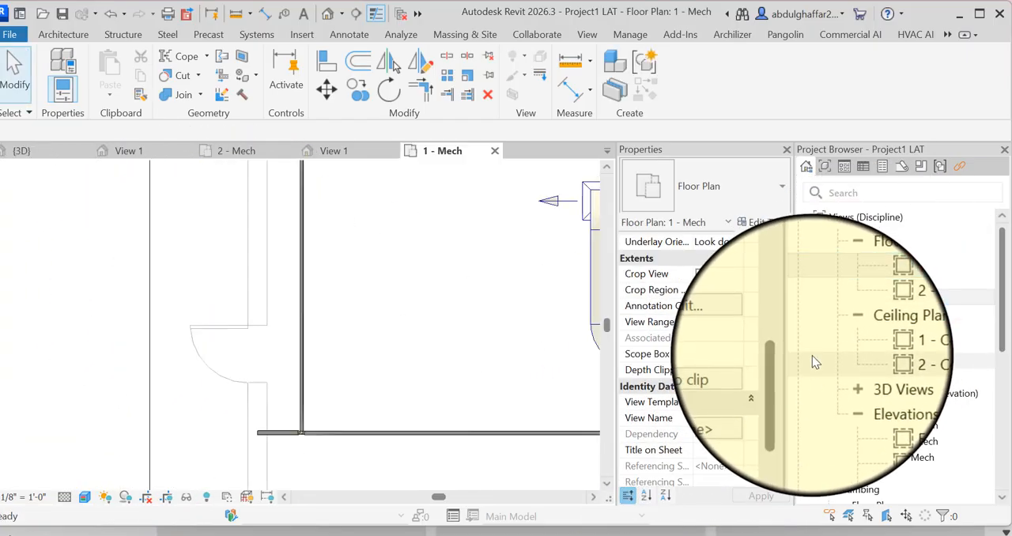